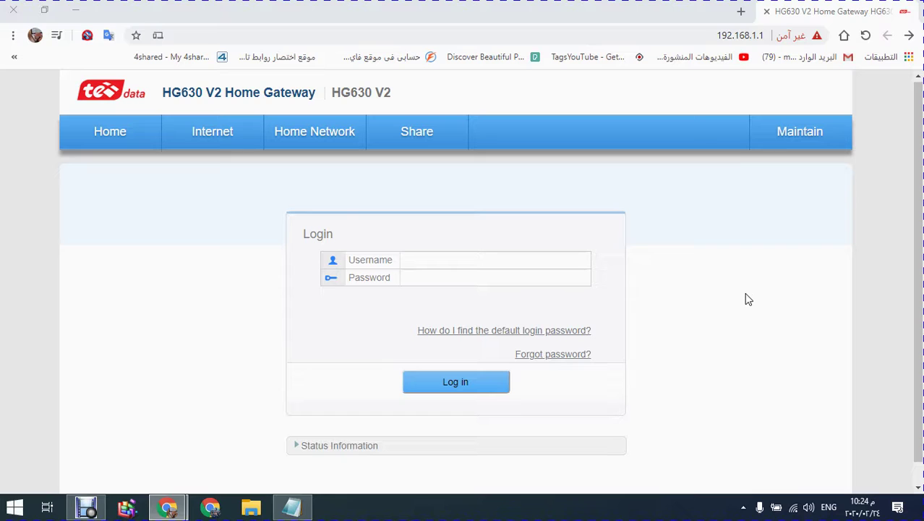
Load the router's gateway page at 192.168.1.1 in the browser
left_click(752, 299)
left_click(706, 35)
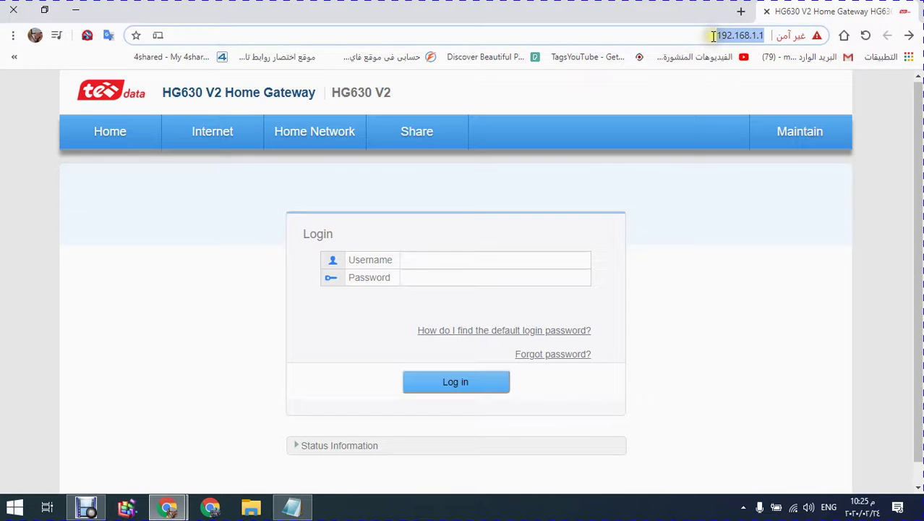
type("19")
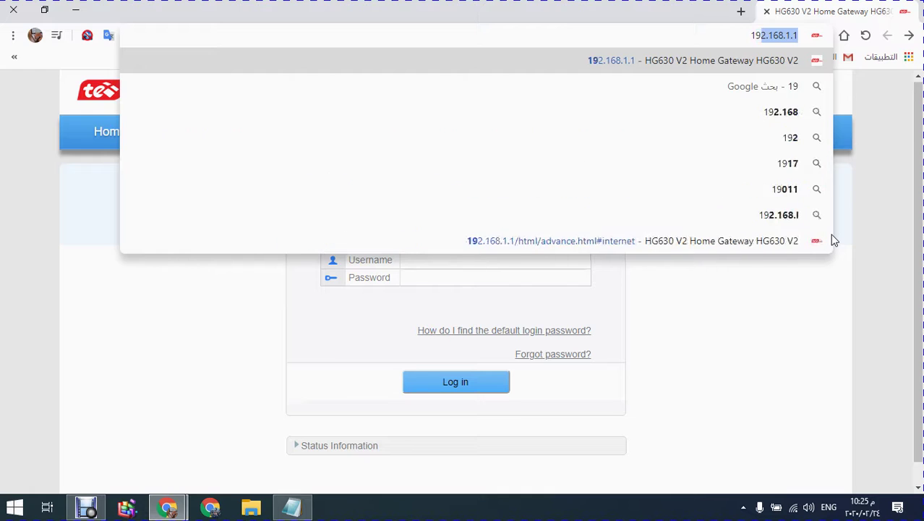
type("2.1")
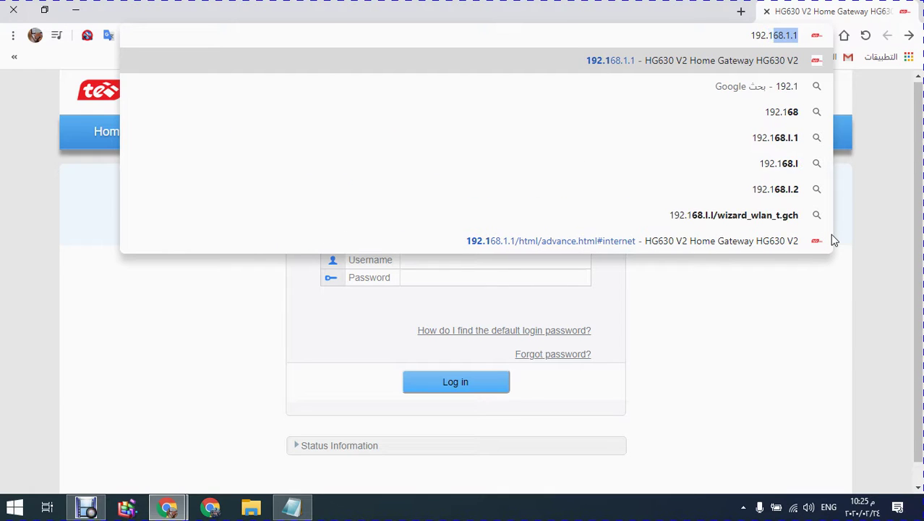
type("68.1.1")
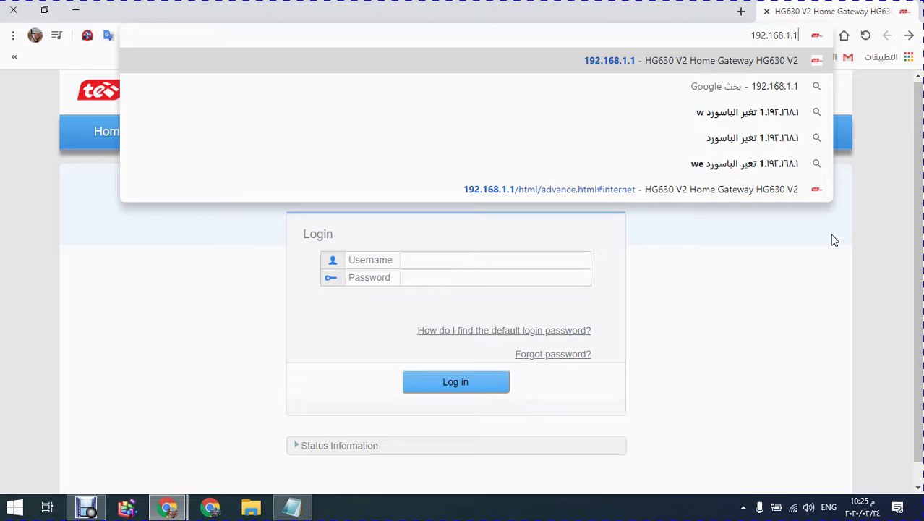
key("Return")
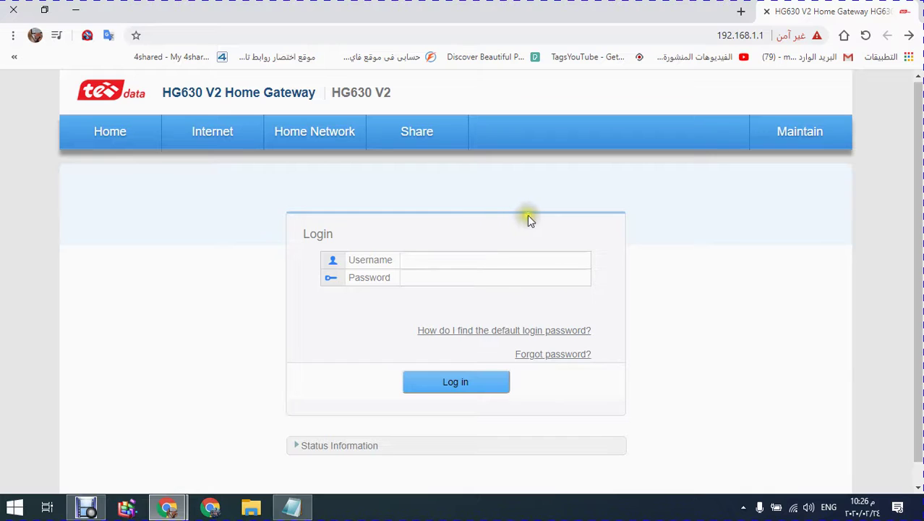
Log in to the gateway with the username admin and the account password
left_click(432, 262)
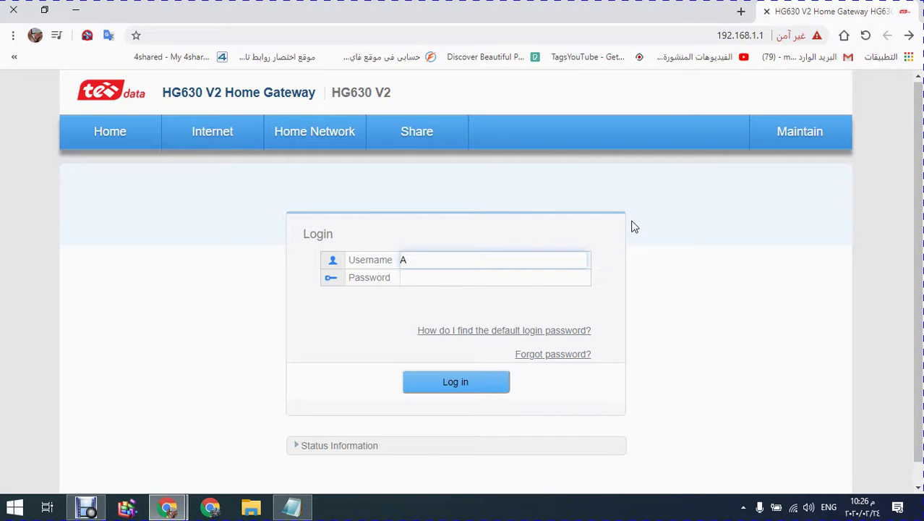
key("Caps_Lock")
type("ad")
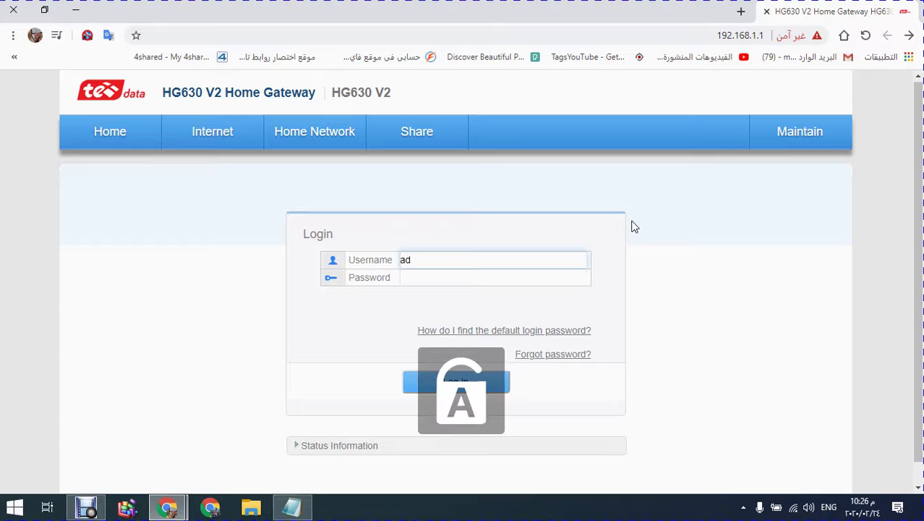
type("min")
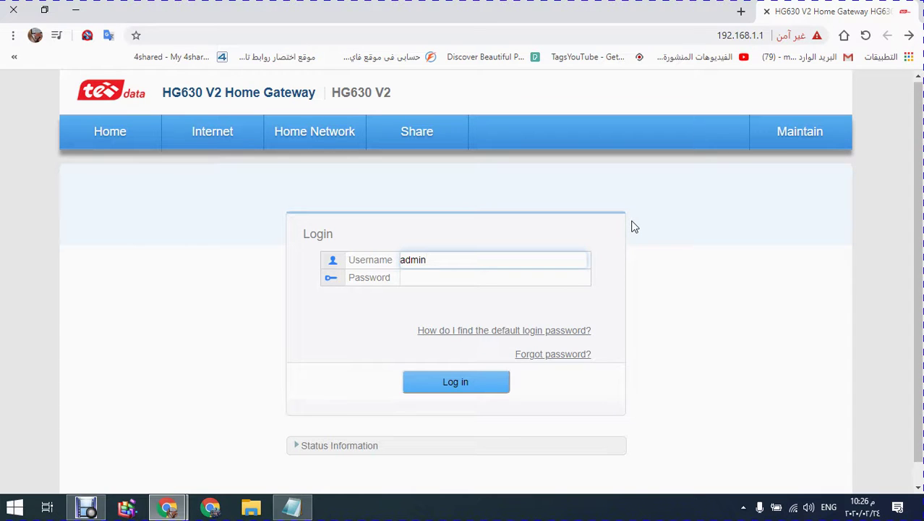
left_click(477, 277)
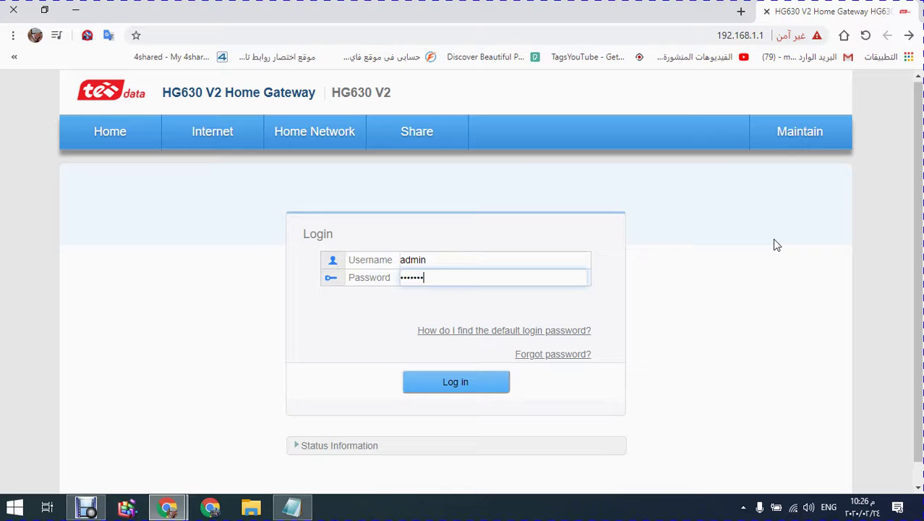
left_click(460, 389)
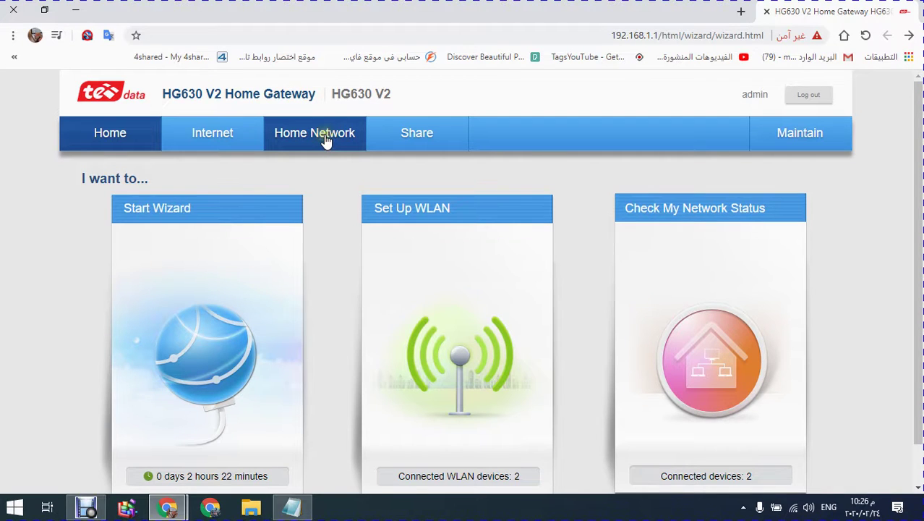
Open the LAN Interface page of the Home Network settings
left_click(326, 138)
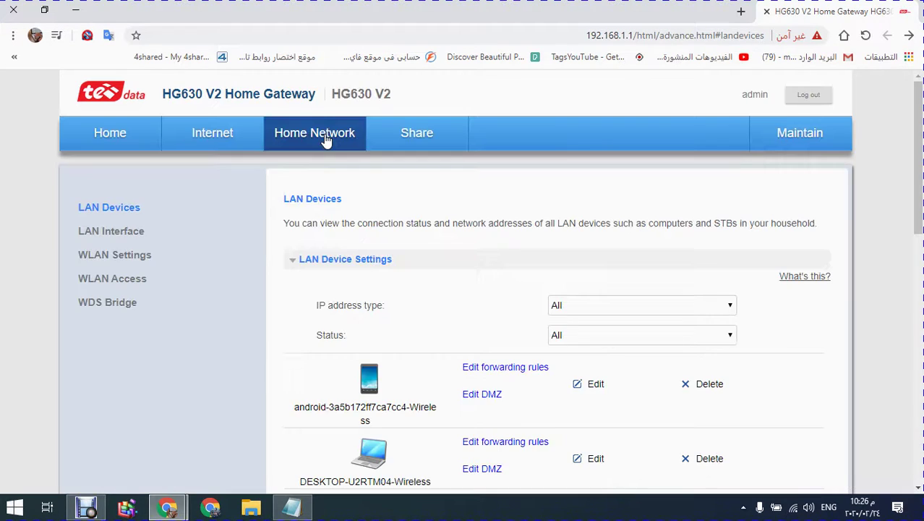
left_click(333, 139)
left_click(114, 233)
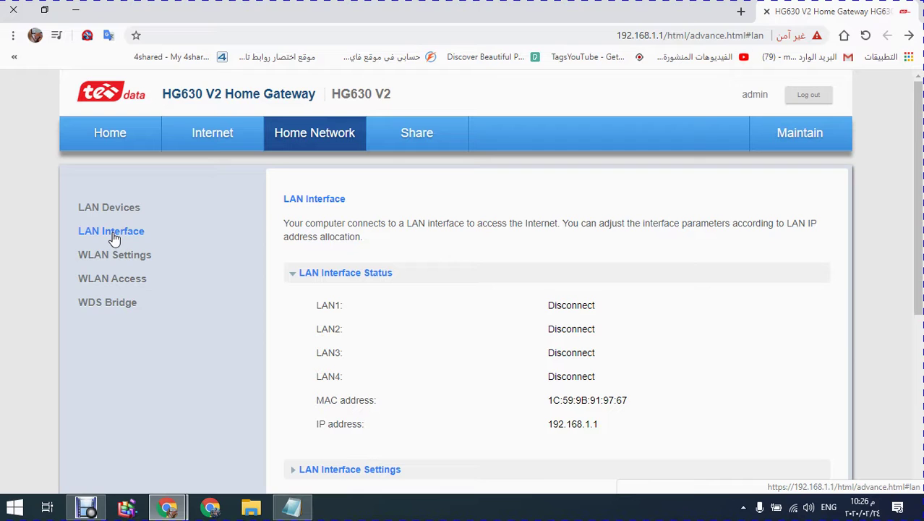
scroll(213, 263, "down", 1)
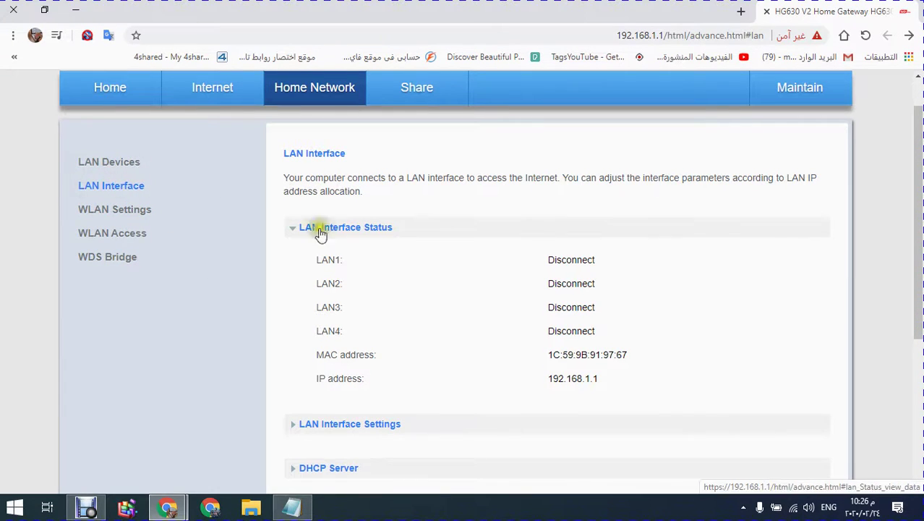
scroll(322, 235, "down", 1)
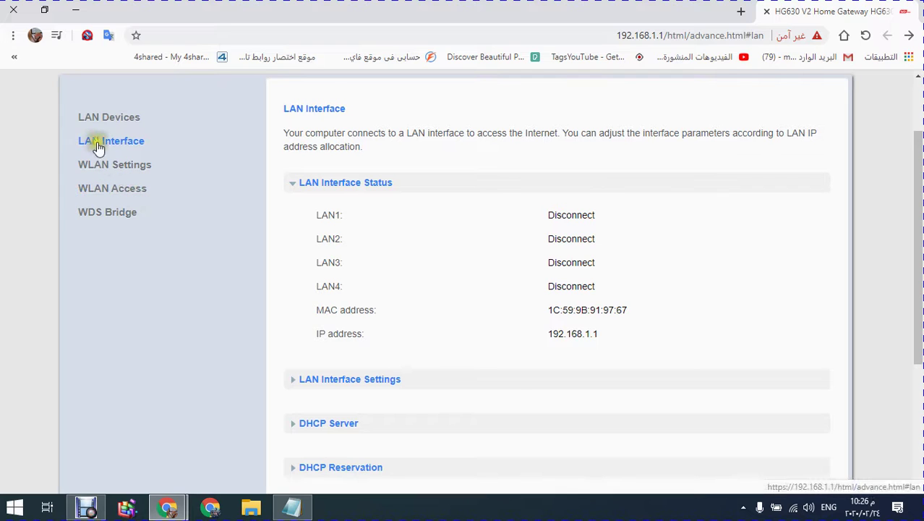
scroll(347, 250, "down", 1)
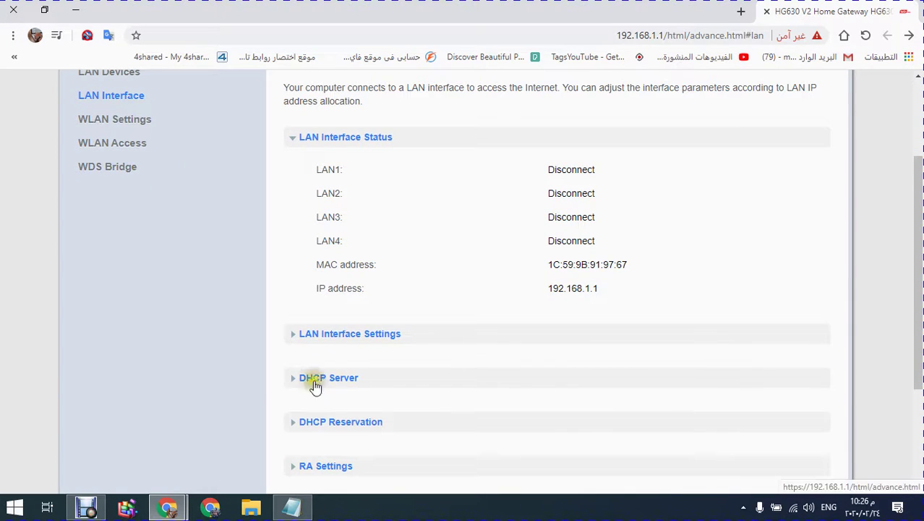
scroll(354, 382, "down", 2)
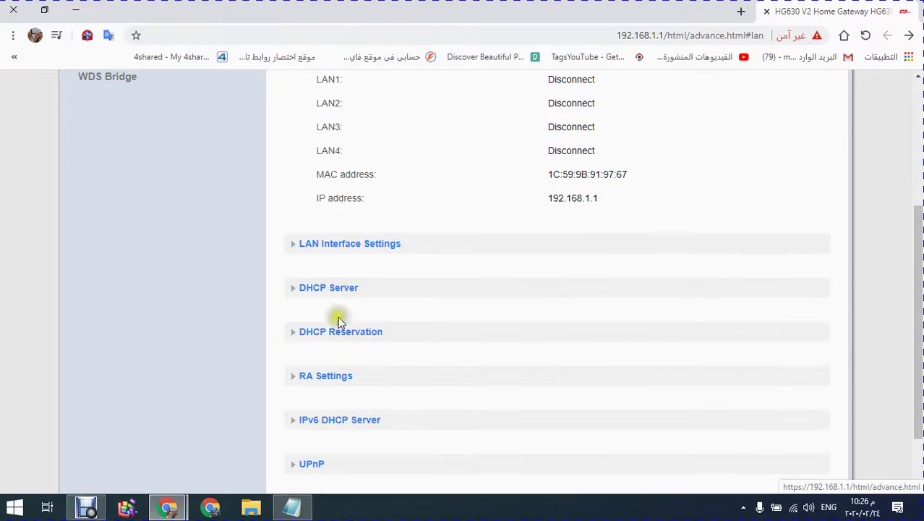
Expand the DHCP Server settings and set the DNS mode to manually configure the DNS server for LAN devices
left_click(339, 289)
scroll(463, 315, "down", 3)
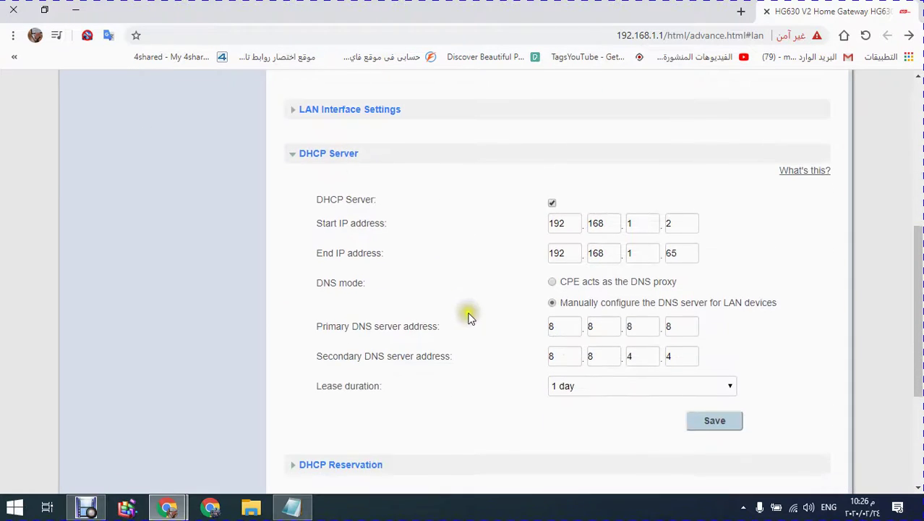
scroll(472, 317, "down", 1)
left_click(553, 236)
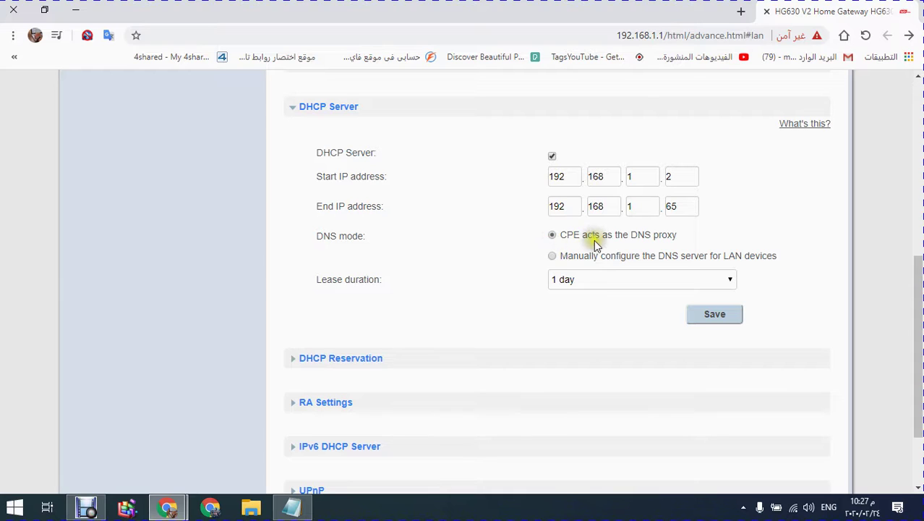
left_click(554, 258)
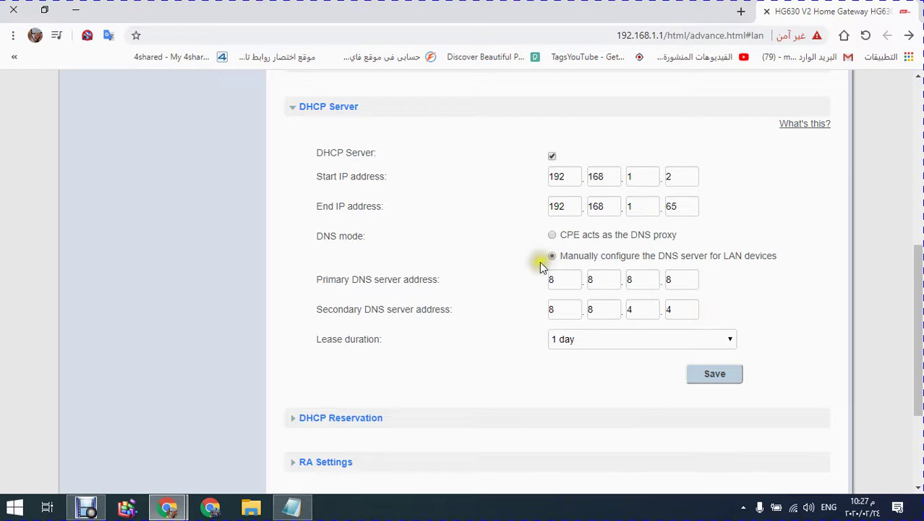
Switch to the DNS list in Notepad, shrink its window over the browser and review the listed DNS providers
left_click(293, 509)
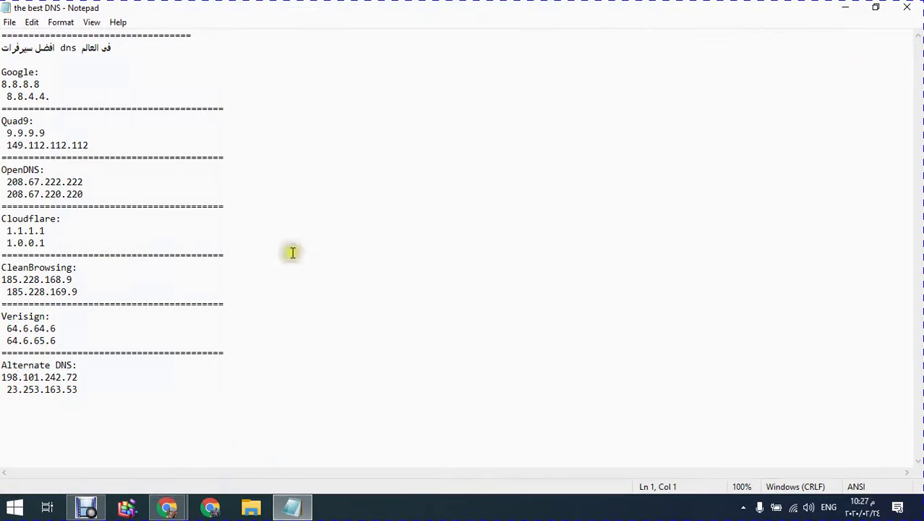
double_click(325, 8)
left_click_drag(440, 65, 467, 63)
scroll(412, 161, "down", 1)
scroll(412, 161, "down", 1)
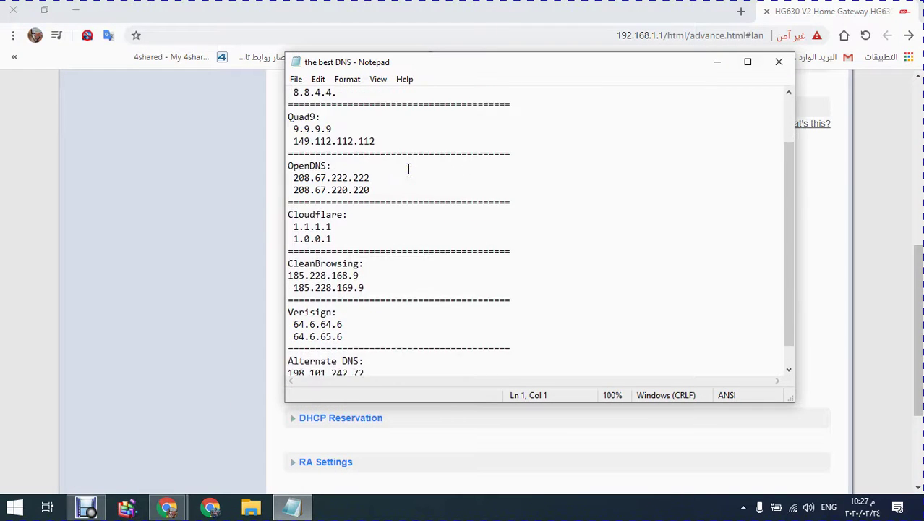
scroll(408, 168, "up", 1)
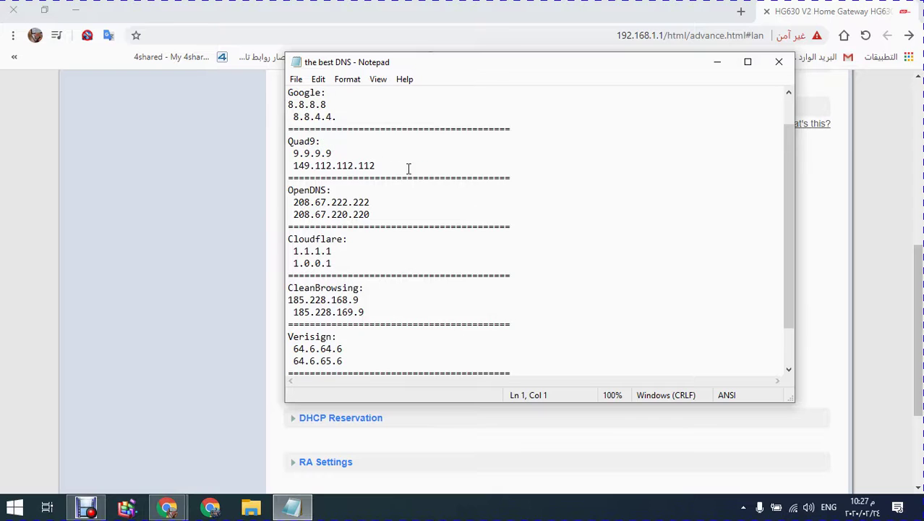
left_click(308, 142)
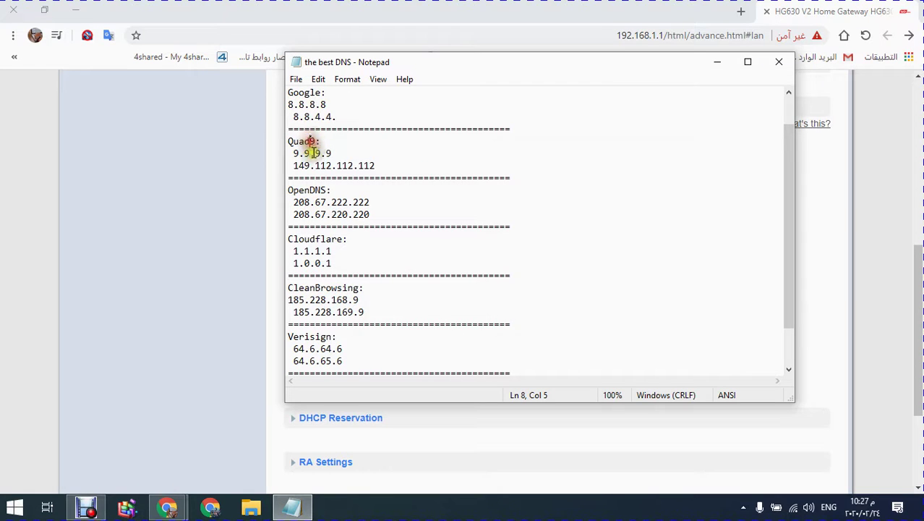
left_click(304, 190)
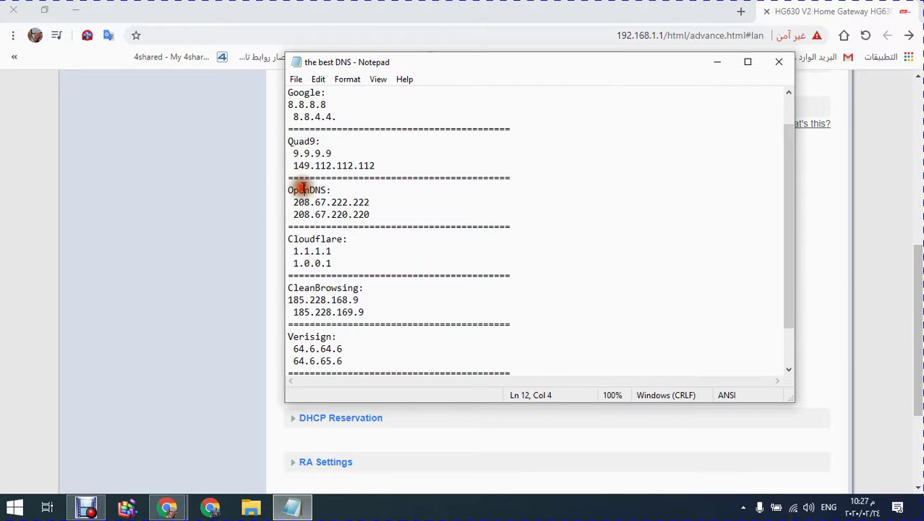
left_click(316, 239)
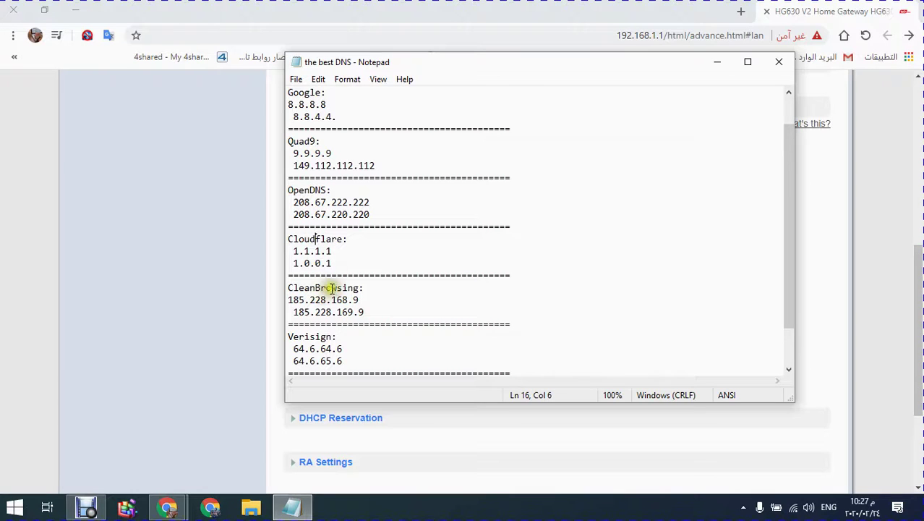
scroll(320, 265, "up", 1)
scroll(323, 230, "down", 1)
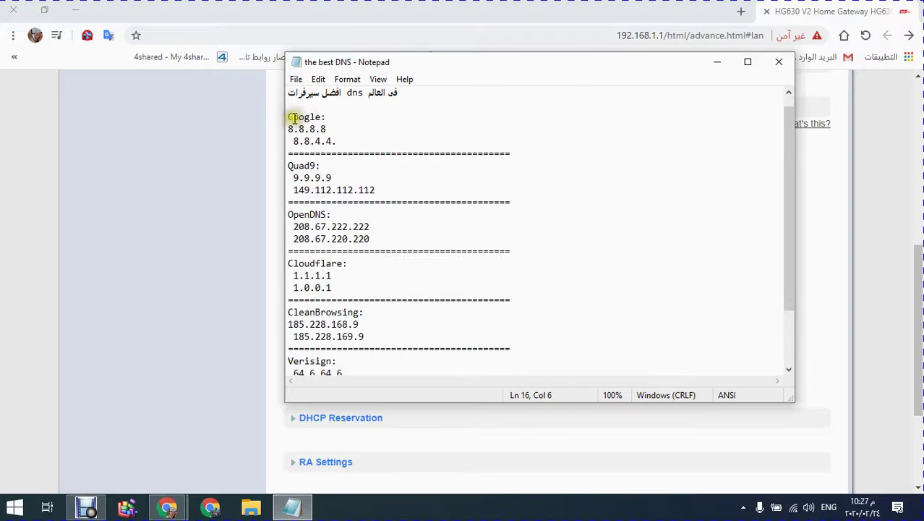
scroll(304, 123, "down", 1)
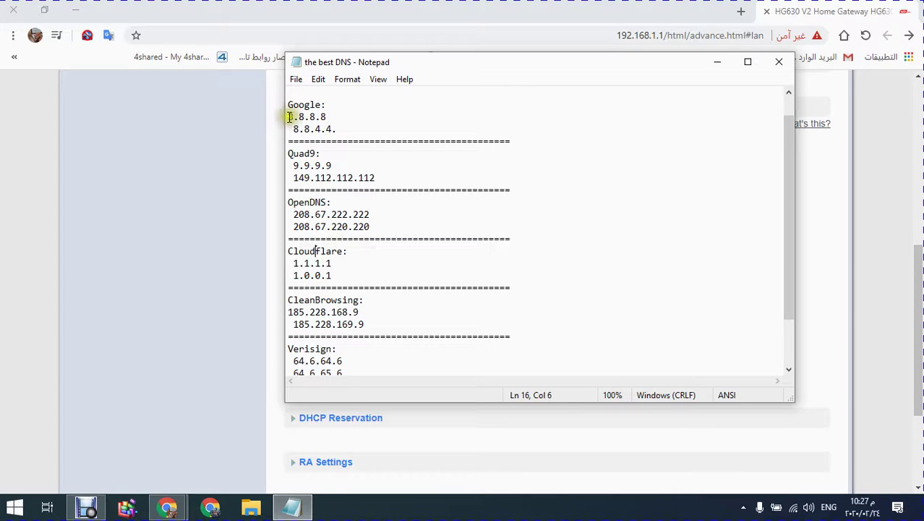
Examine the primary and secondary DNS addresses of Google and Quad9 in the list, and close Notepad
left_click_drag(290, 117, 351, 118)
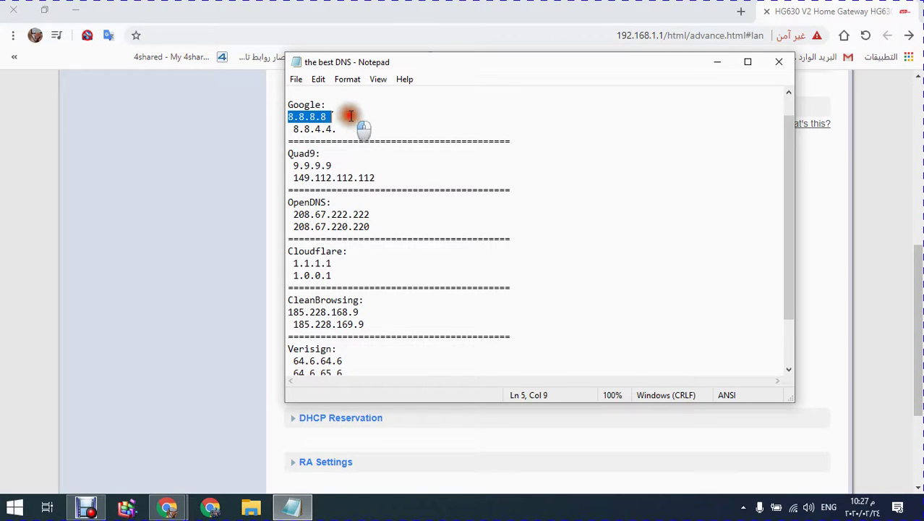
left_click(293, 128)
left_click_drag(293, 128, 352, 127)
left_click(351, 127)
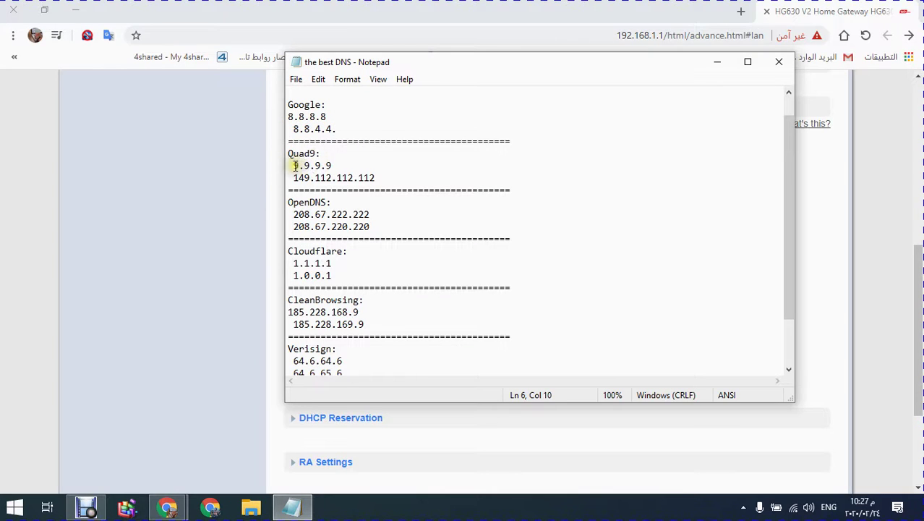
left_click_drag(292, 165, 344, 165)
left_click_drag(291, 177, 375, 179)
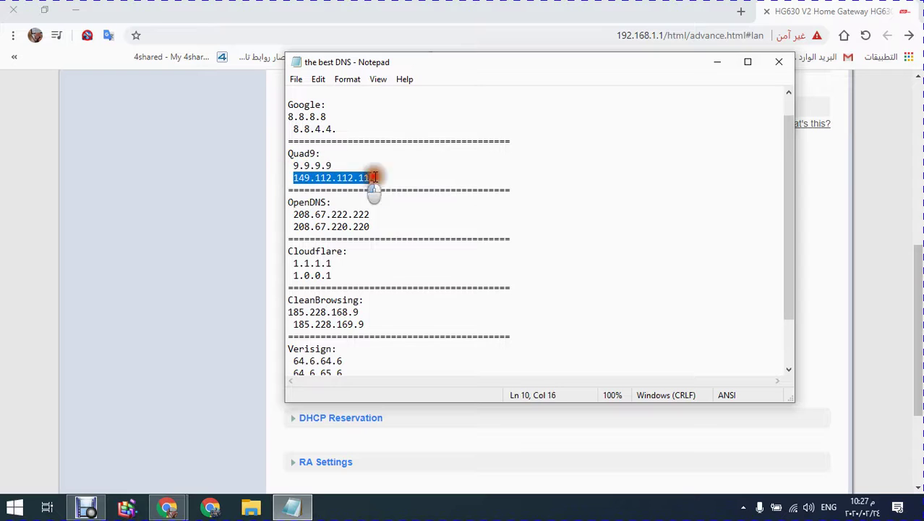
left_click(350, 214)
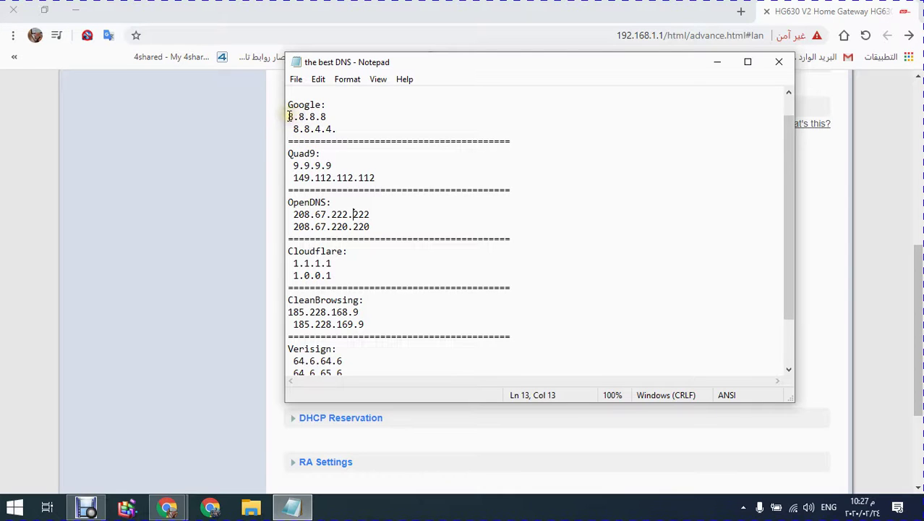
left_click_drag(288, 117, 332, 116)
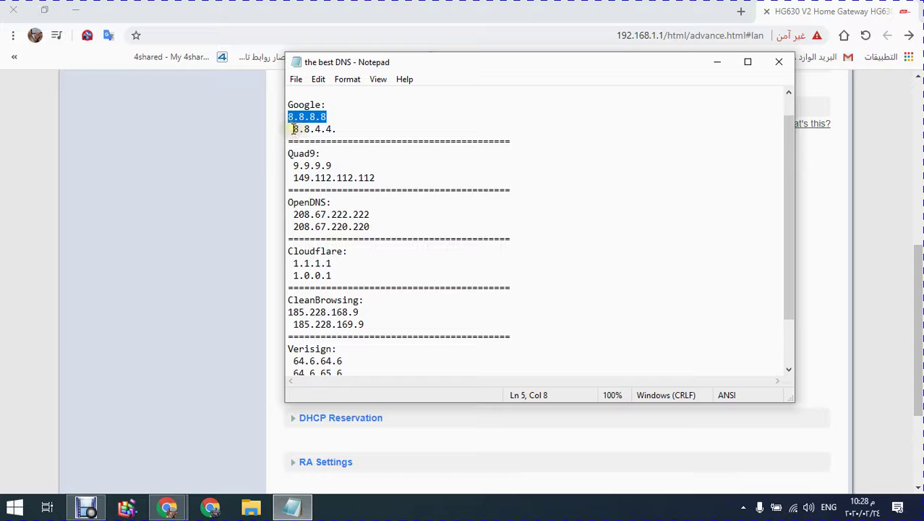
left_click_drag(293, 129, 337, 130)
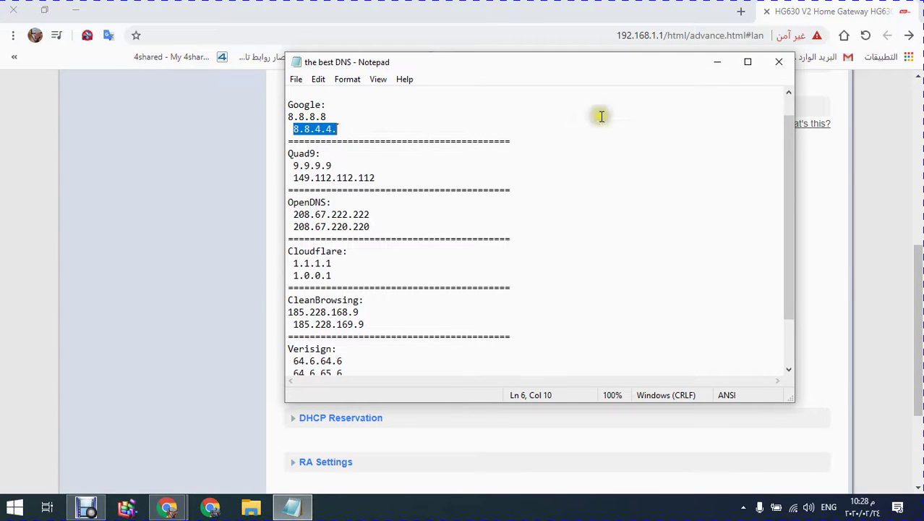
left_click(775, 63)
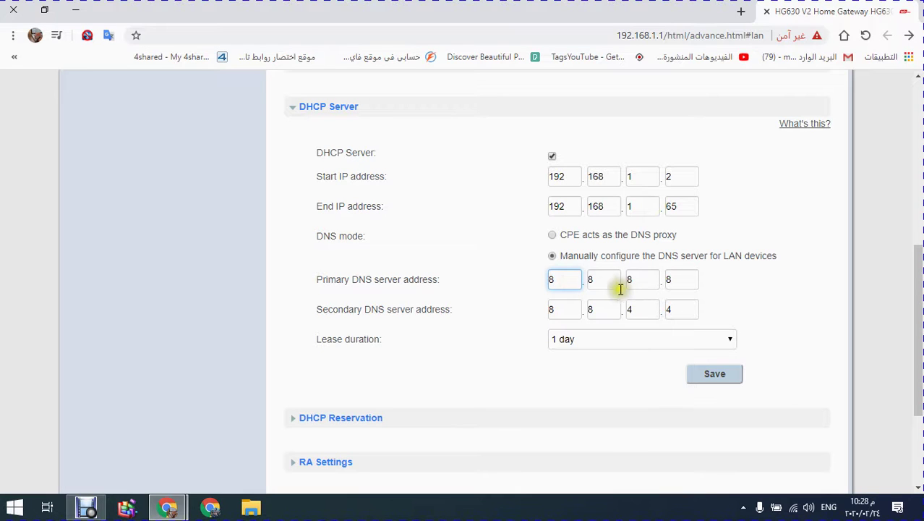
Check each part of primary DNS 8.8.8.8 and secondary DNS 8.8.4.4, and save the DHCP Server settings
double_click(605, 282)
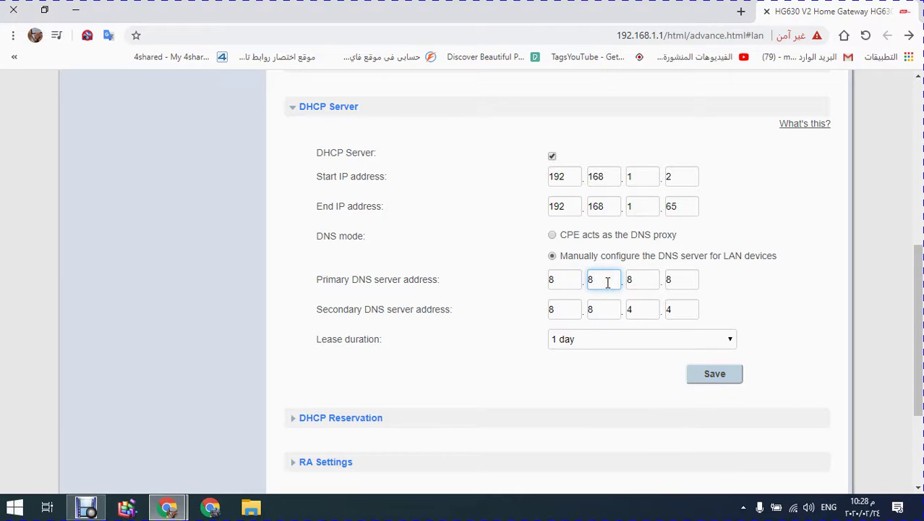
left_click(651, 281)
left_click(676, 281)
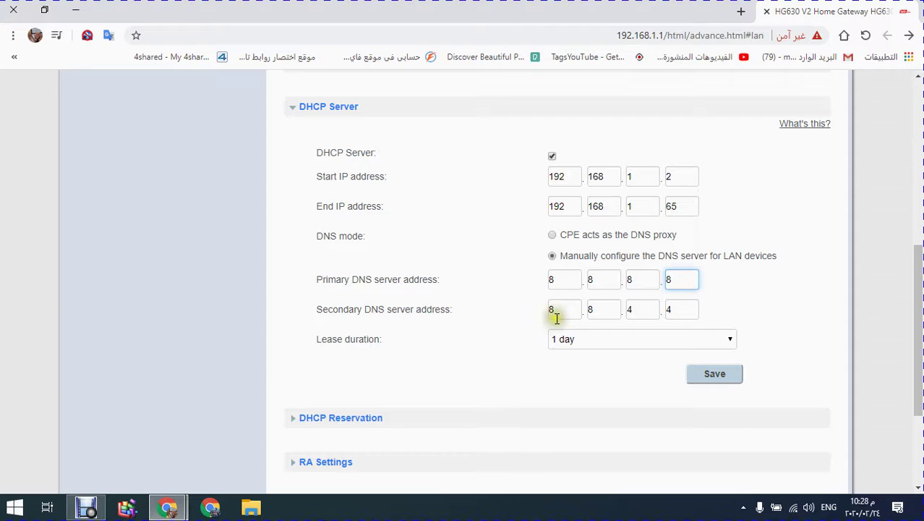
left_click(567, 309)
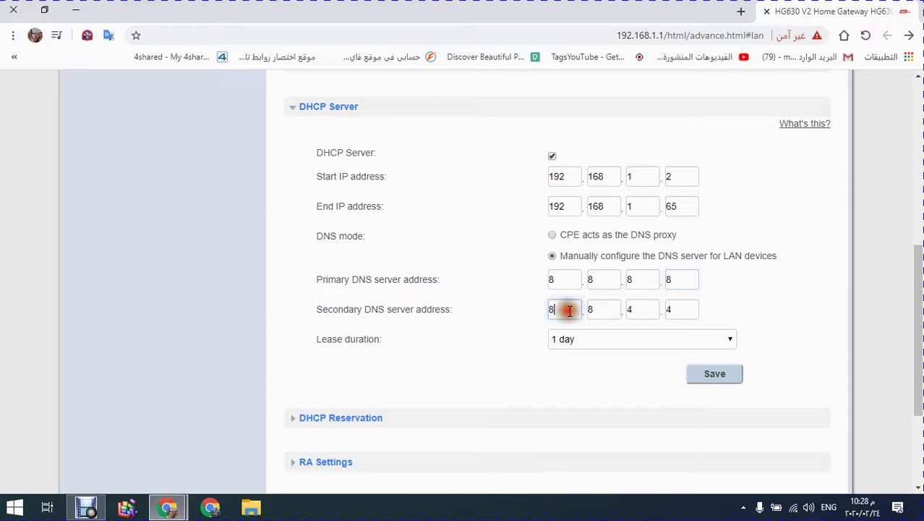
left_click(611, 309)
left_click(642, 310)
left_click(680, 309)
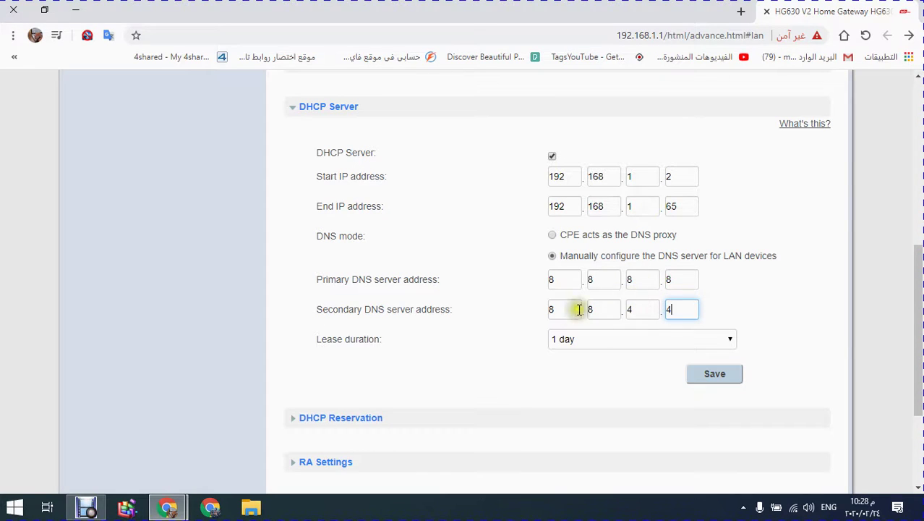
left_click(716, 377)
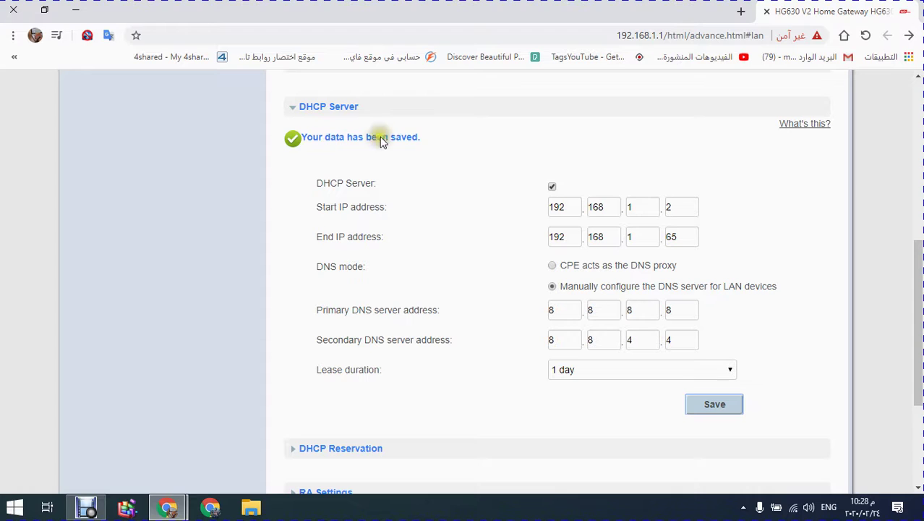
left_click_drag(418, 137, 355, 142)
left_click(410, 128)
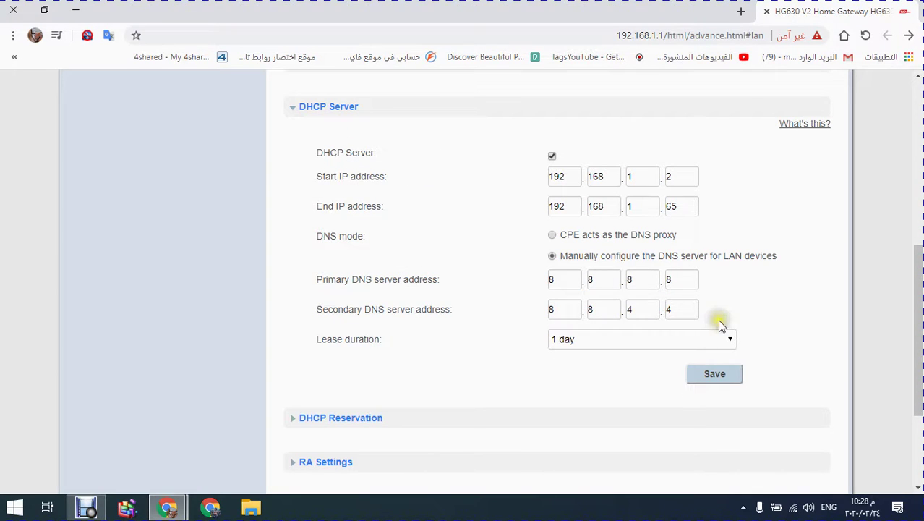
Open fast.com in a new browser tab and run the internet speed test twice
scroll(656, 335, "up", 2)
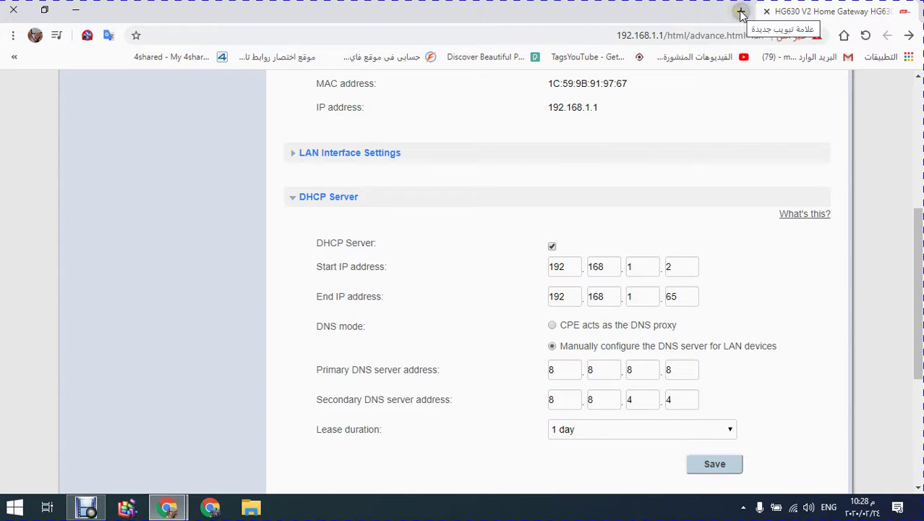
left_click(741, 12)
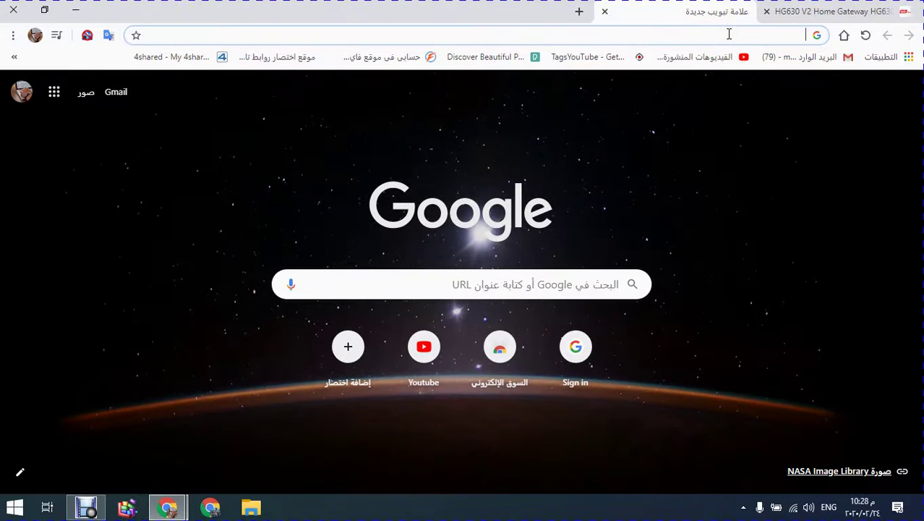
type("fast")
key("Return")
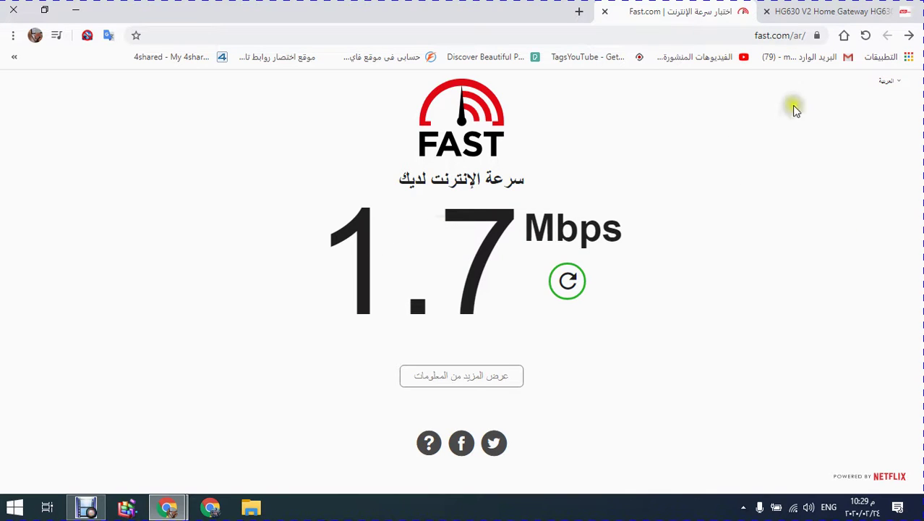
left_click(567, 281)
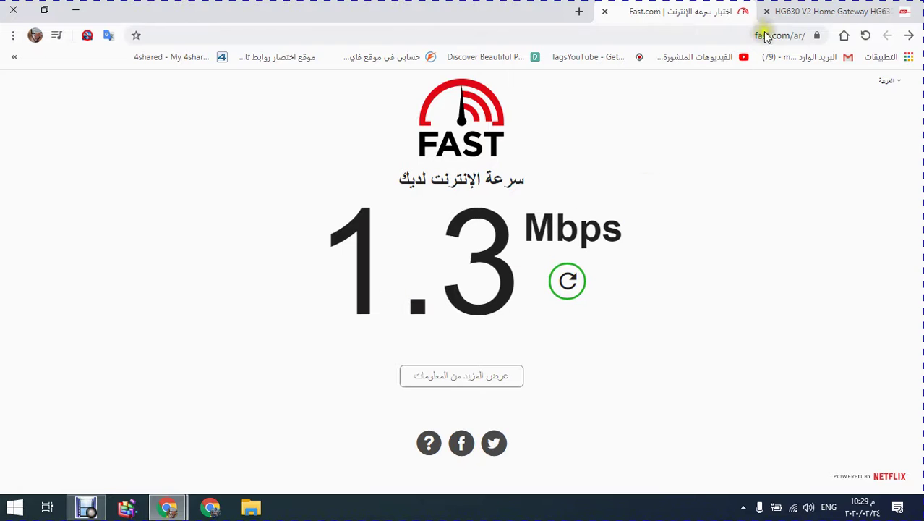
Return to the gateway page and open the text file "the best DNS" from Local Disk (D:)
left_click(875, 9)
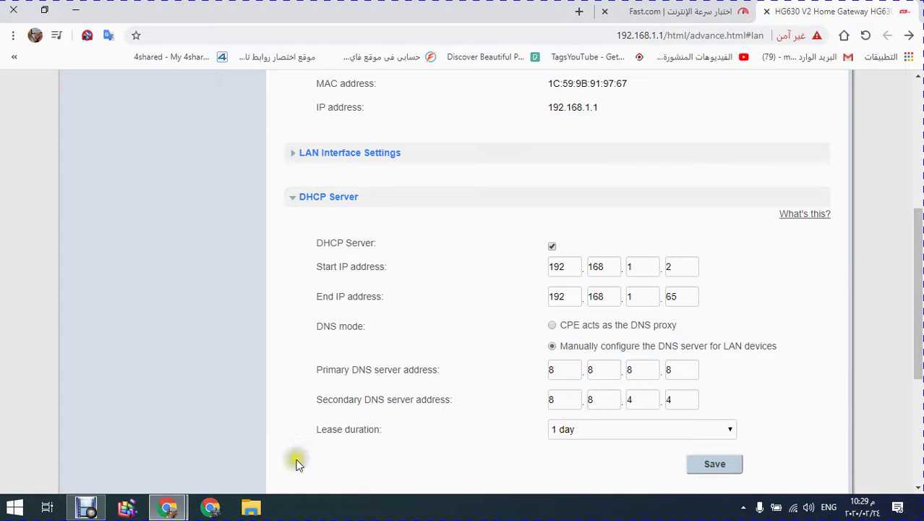
left_click(250, 509)
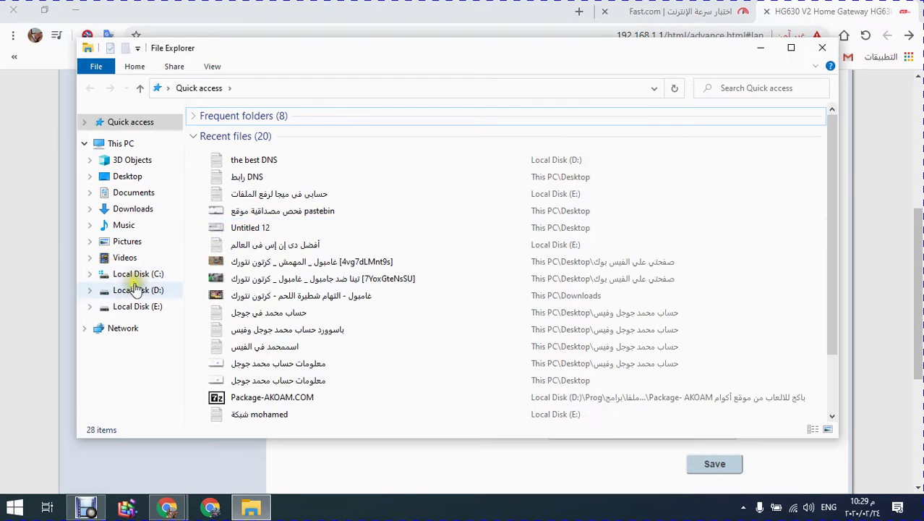
left_click(128, 290)
double_click(239, 245)
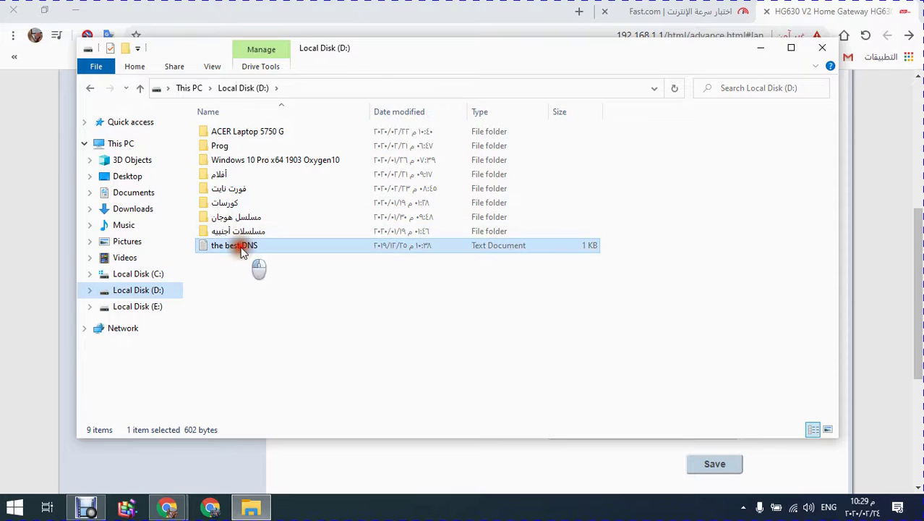
left_click_drag(467, 69, 316, 74)
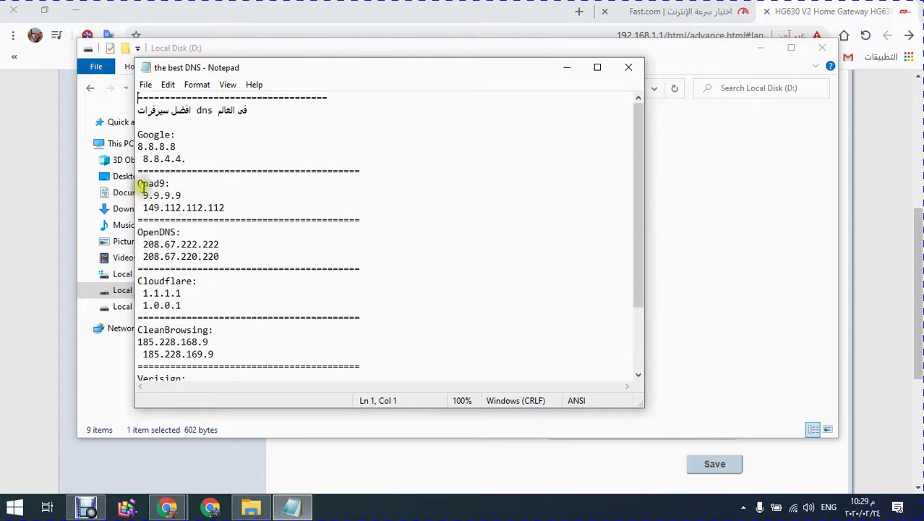
Examine the Quad9 DNS addresses in the text file, and minimise the File Explorer and Notepad windows
left_click_drag(143, 195, 189, 196)
left_click(143, 208)
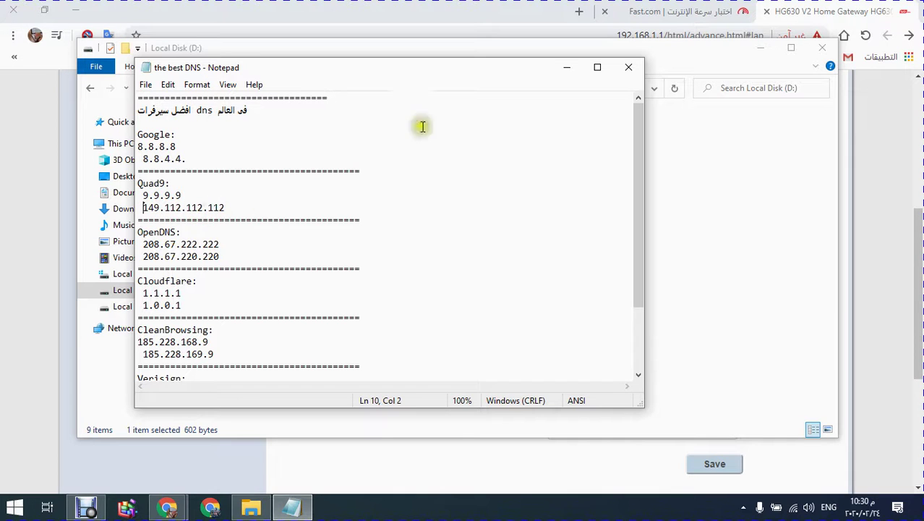
left_click(760, 47)
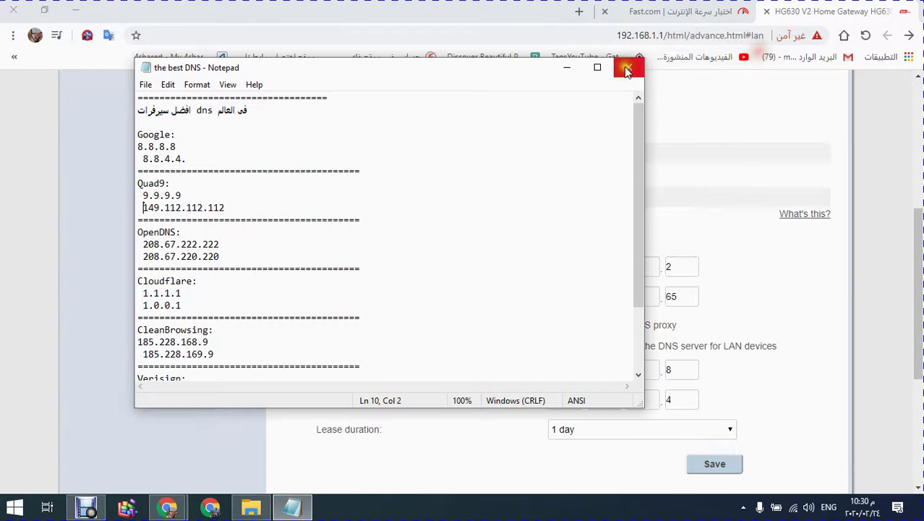
left_click(572, 69)
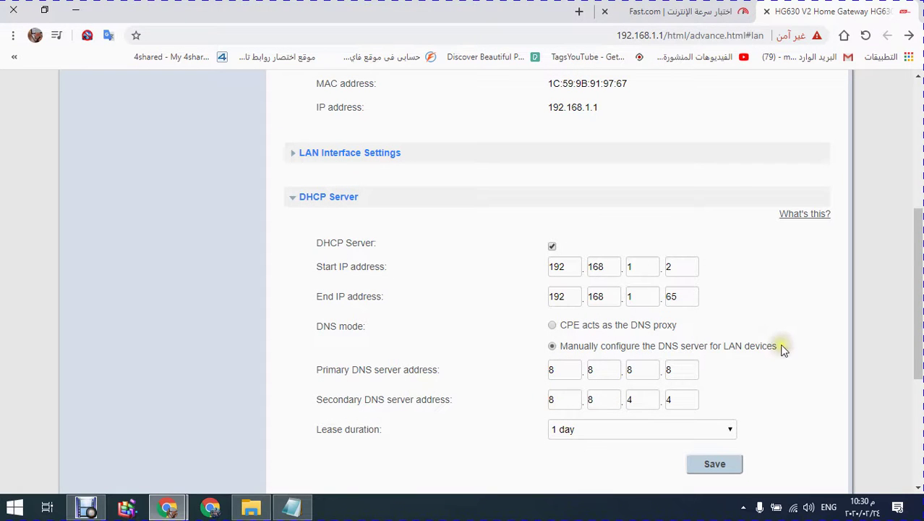
scroll(671, 380, "up", 1)
scroll(672, 387, "up", 1)
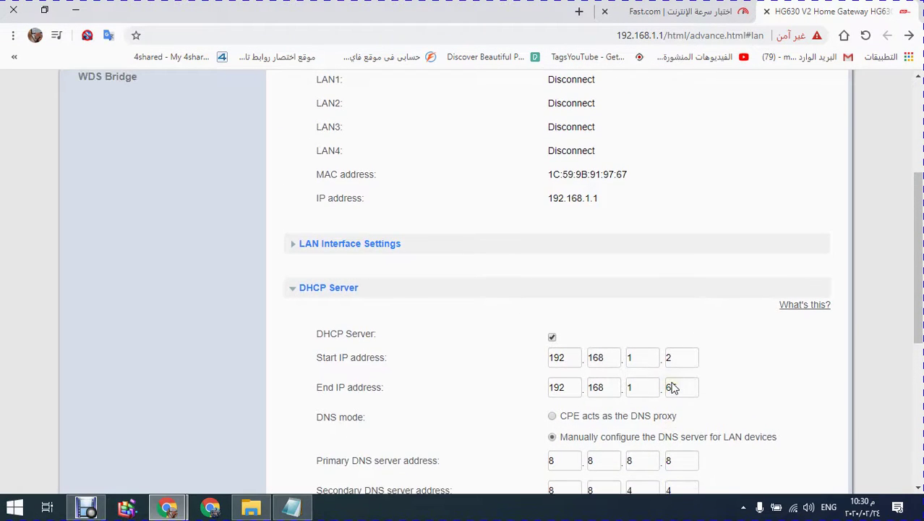
scroll(671, 387, "down", 2)
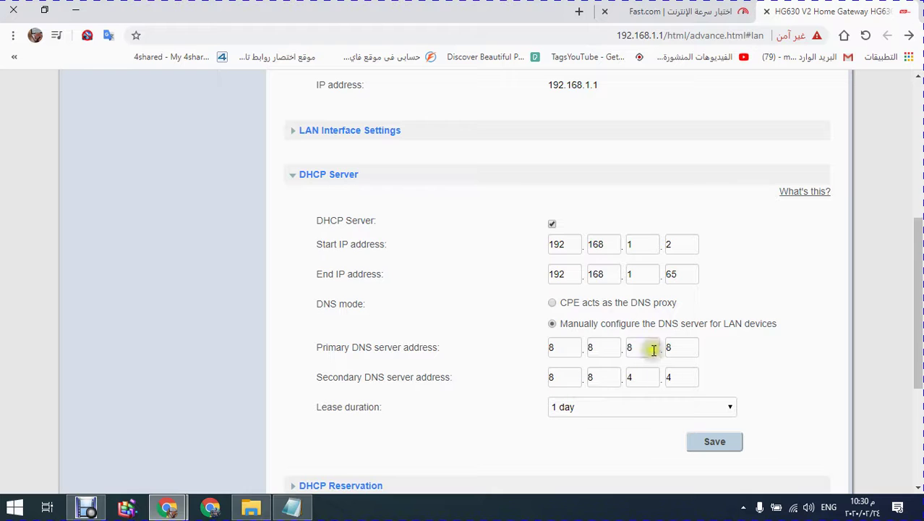
Minimise the browser and open the adapter options from the Wi-Fi page of the Windows Network & Internet settings
left_click(75, 10)
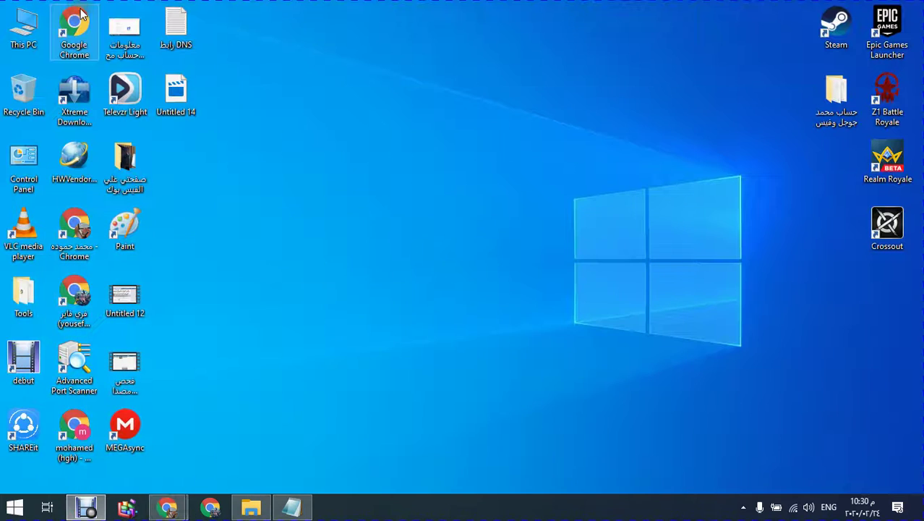
left_click(784, 503)
right_click(794, 509)
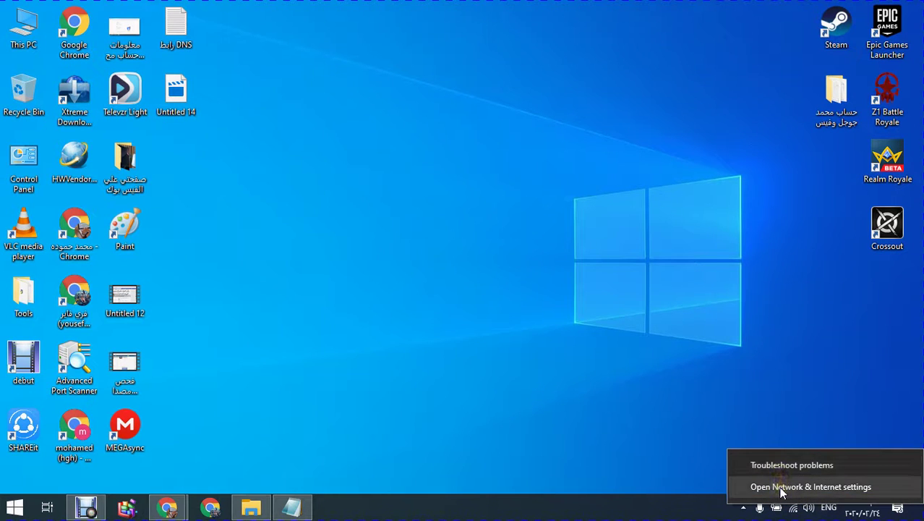
left_click(781, 487)
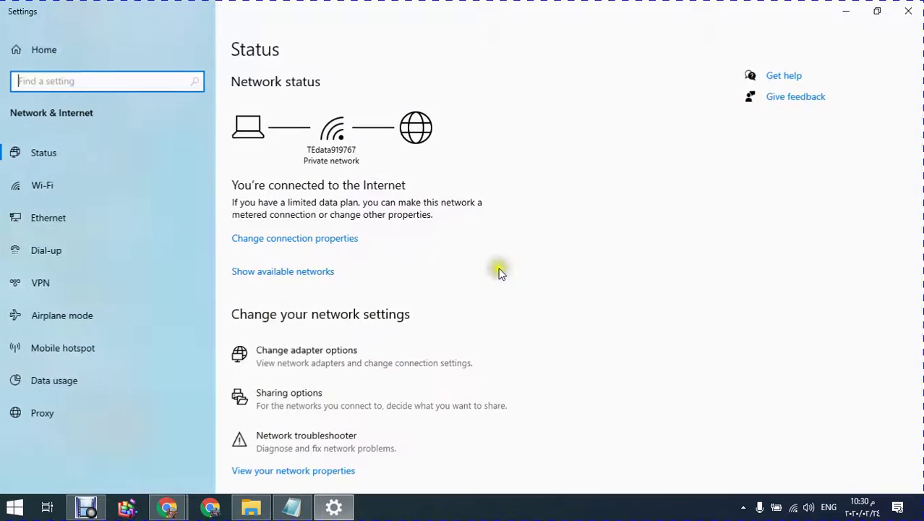
left_click(34, 185)
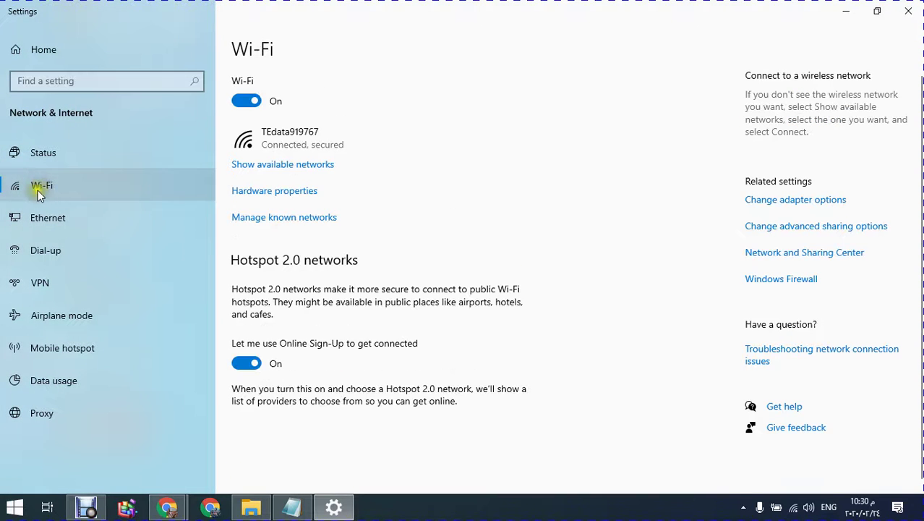
left_click(796, 205)
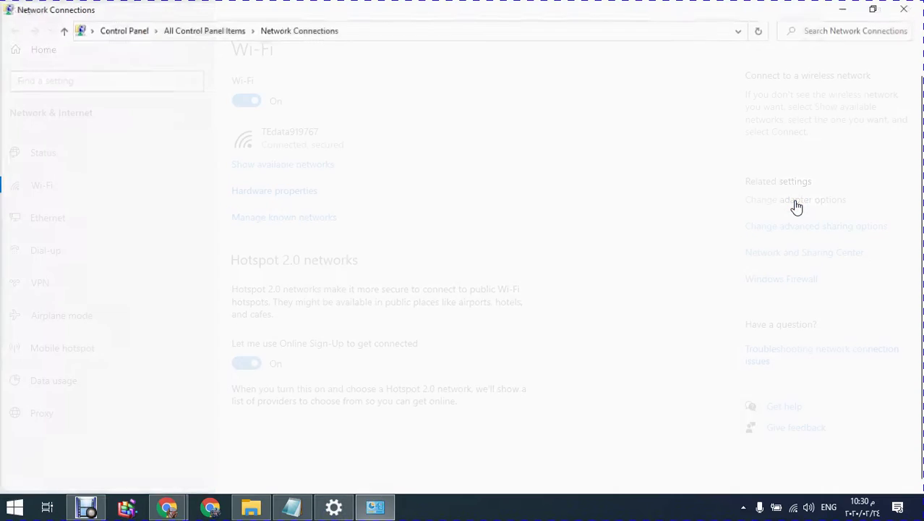
Open the Internet Protocol Version 4 (TCP/IPv4) properties of the Wi-Fi adapter
right_click(386, 85)
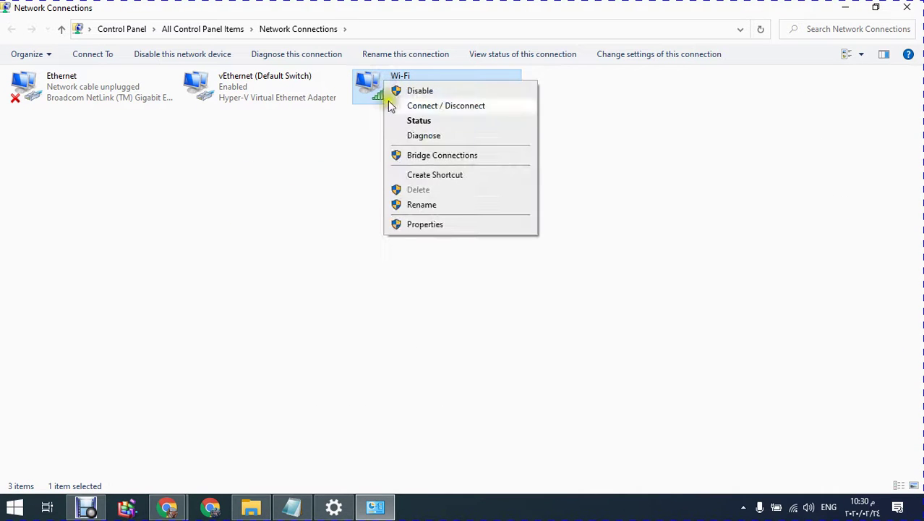
left_click(425, 227)
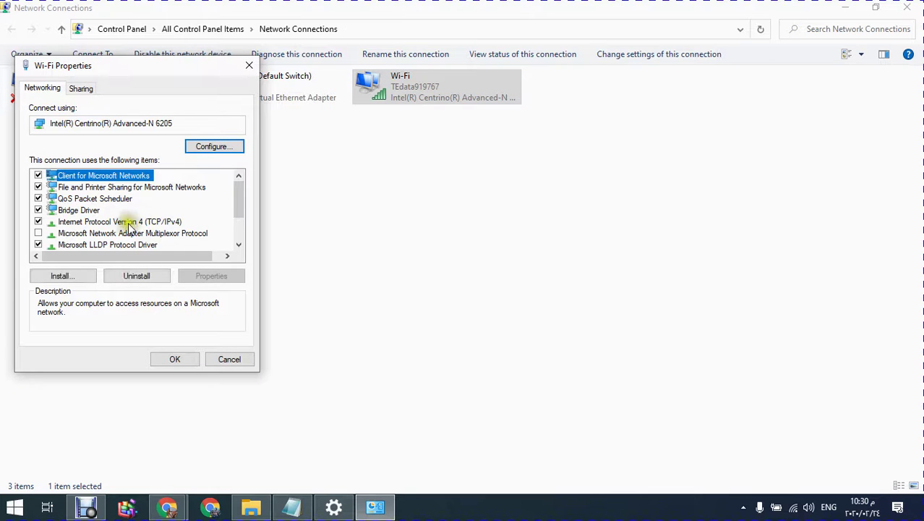
left_click(95, 223)
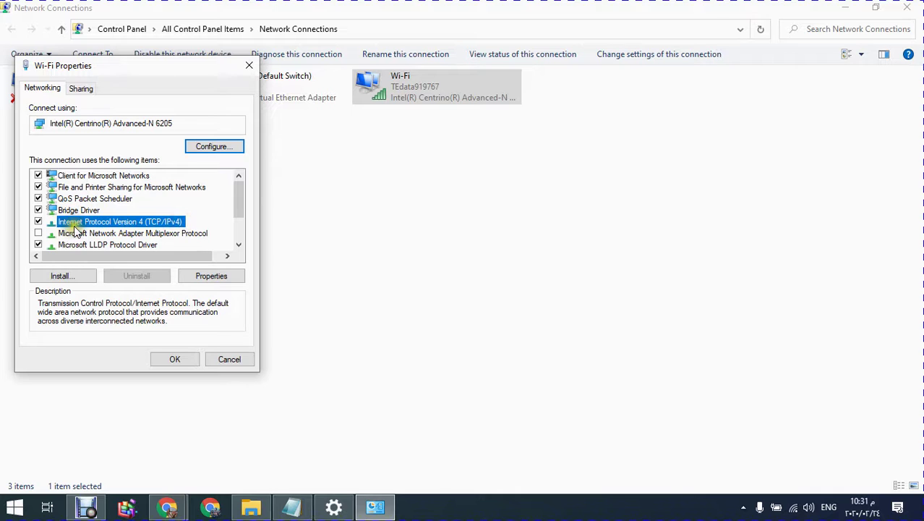
double_click(124, 227)
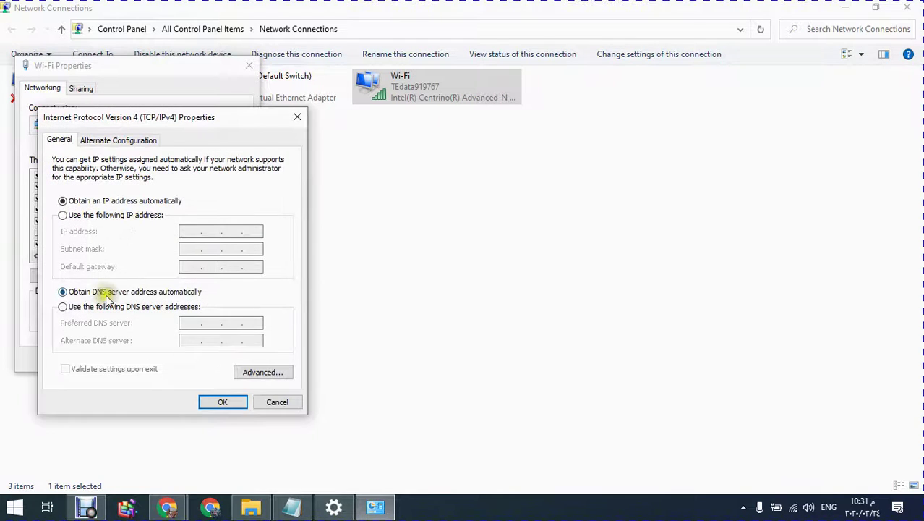
Choose to use specific DNS server addresses and set the preferred DNS server to 8.8.8.8
left_click(87, 310)
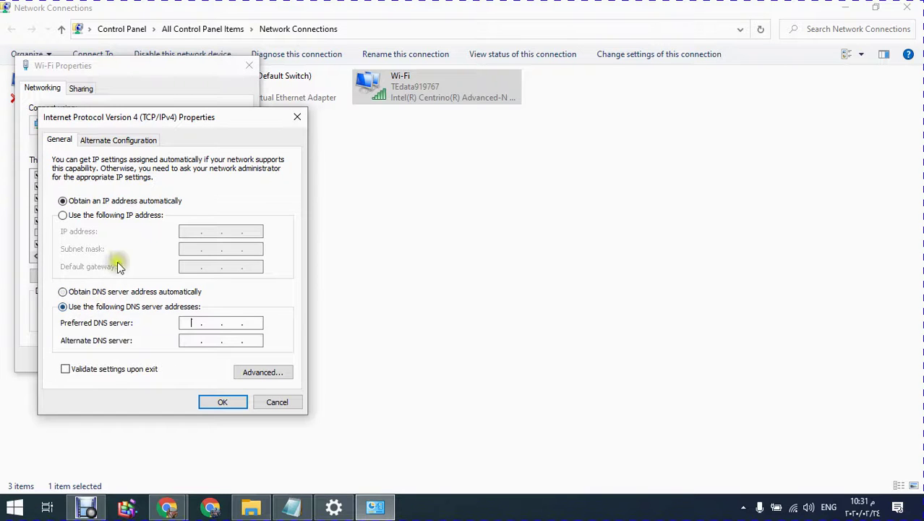
left_click_drag(168, 120, 428, 90)
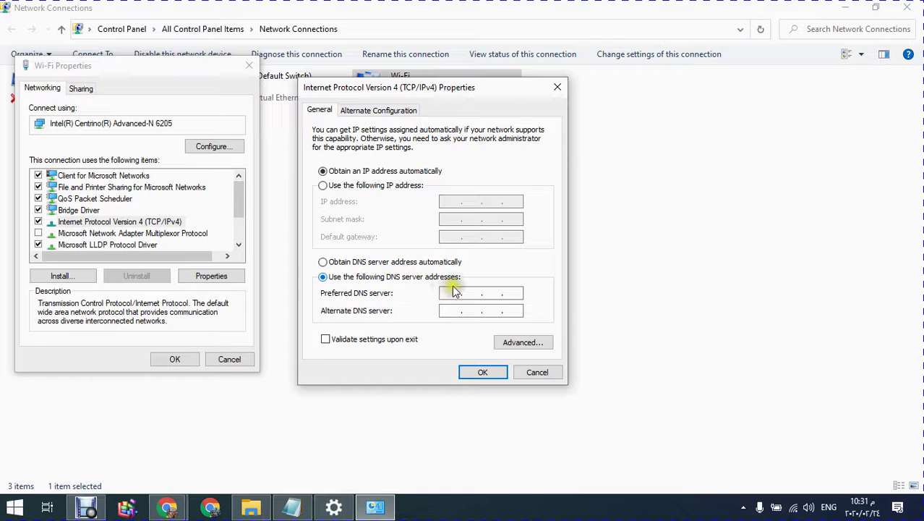
left_click(454, 290)
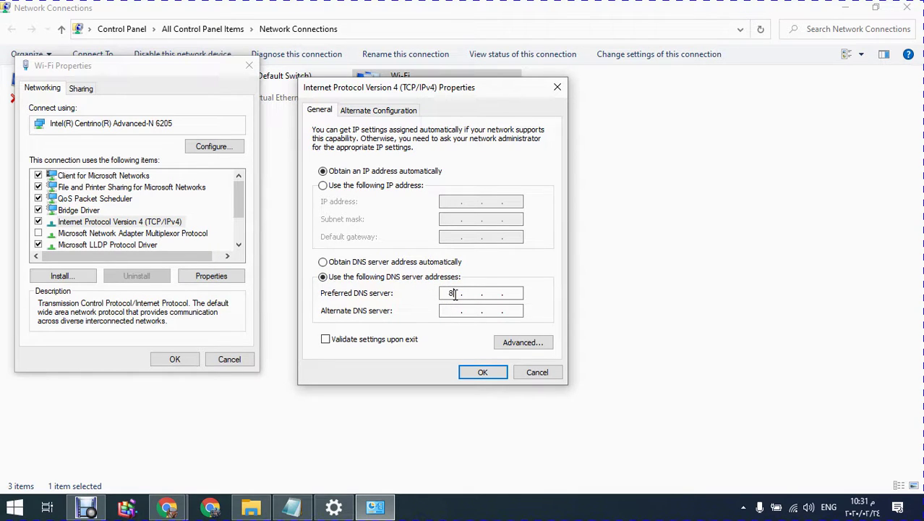
left_click(474, 294)
type("8.8.8.")
left_click(509, 293)
type("8")
Set the alternate DNS server to 8.8.4.4 and confirm the IPv4 and Wi-Fi properties
left_click(449, 311)
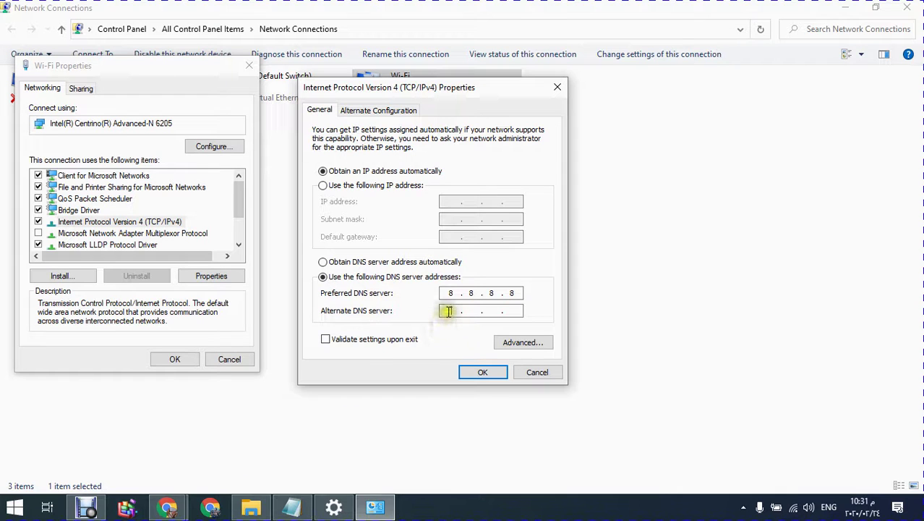
type("8.8..")
left_click(479, 310)
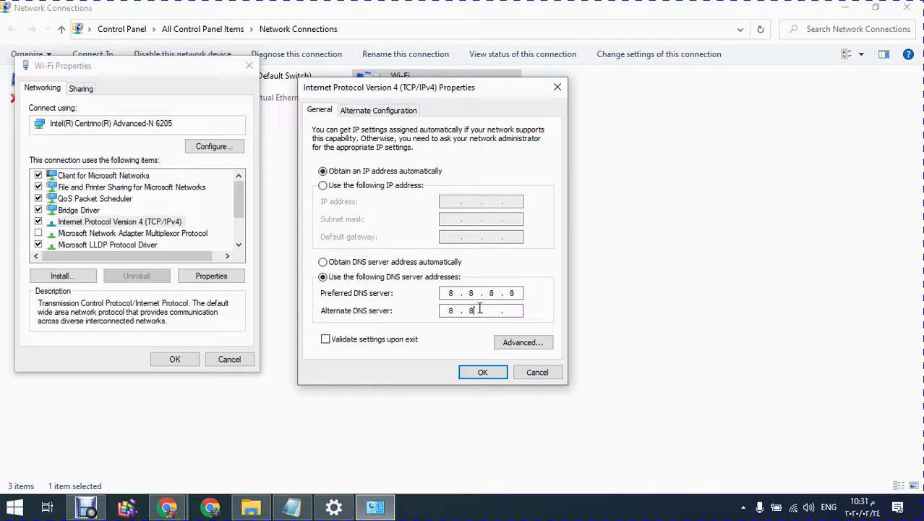
type("8")
left_click(491, 310)
type("4")
left_click(508, 311)
type("4")
left_click(402, 361)
left_click(491, 373)
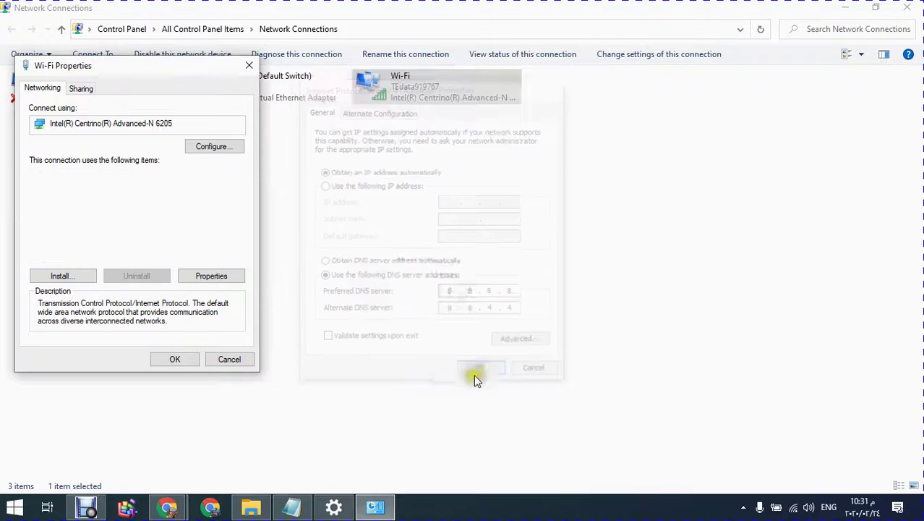
left_click(177, 360)
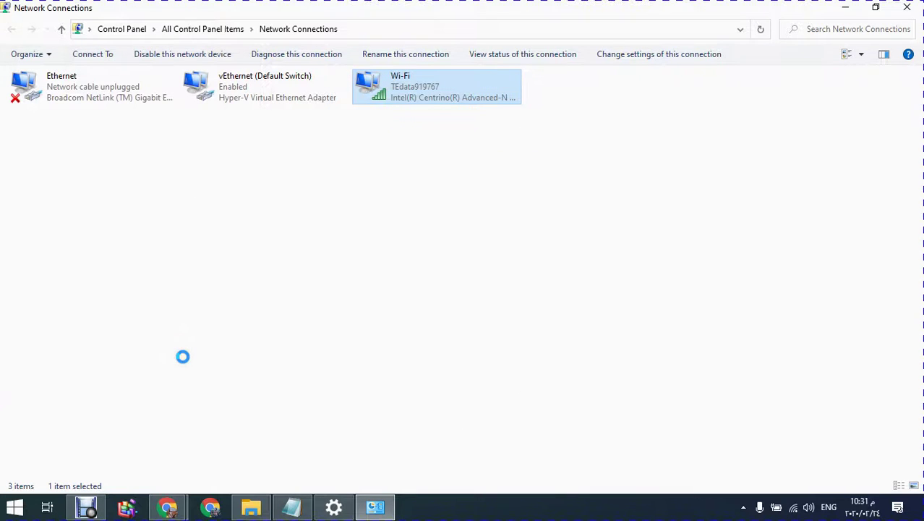
Close Network Connections and Settings, and switch back to the HG630 V2 gateway page in Chrome
left_click(910, 7)
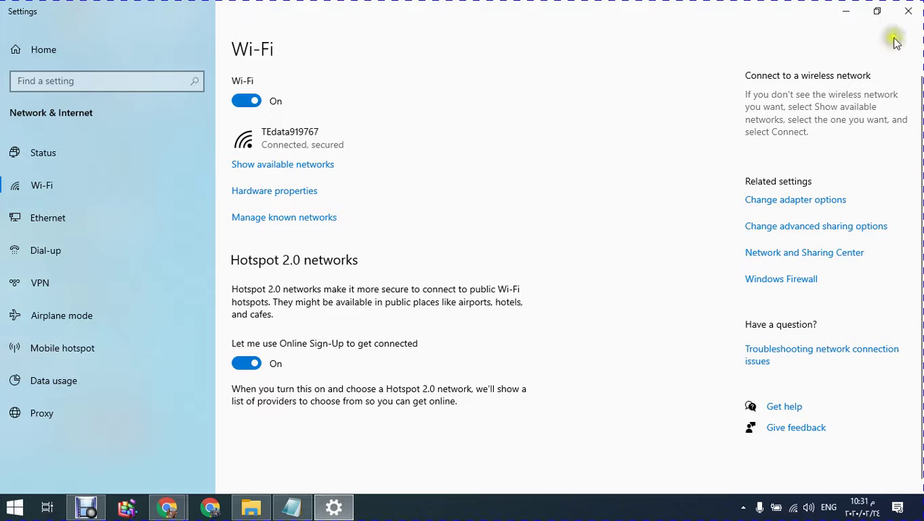
left_click(908, 15)
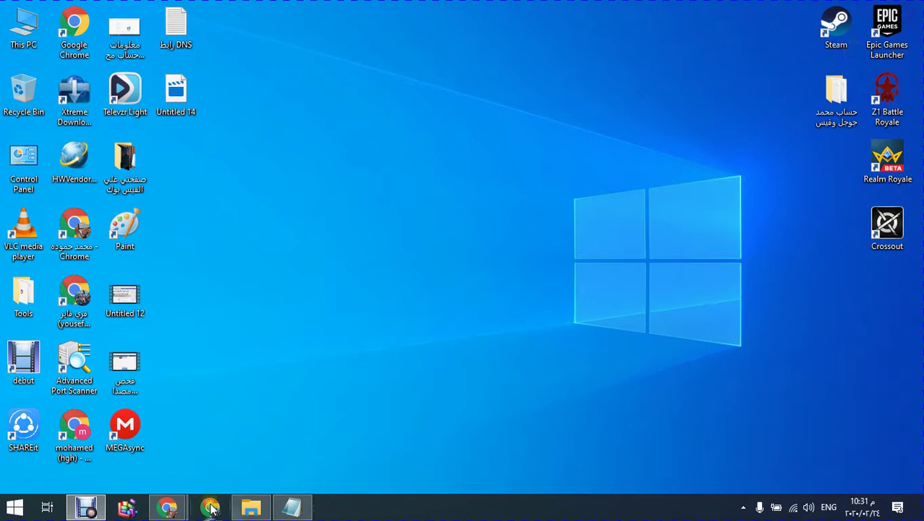
mouse_move(172, 509)
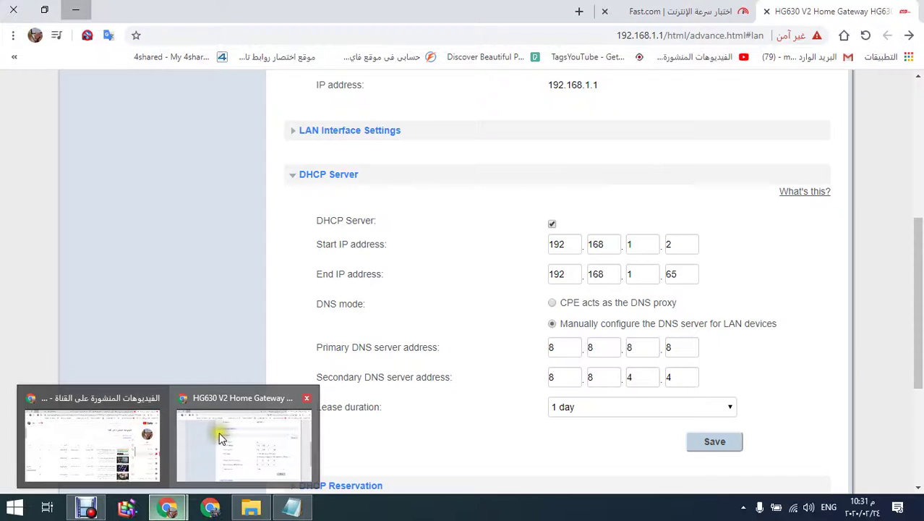
left_click(230, 436)
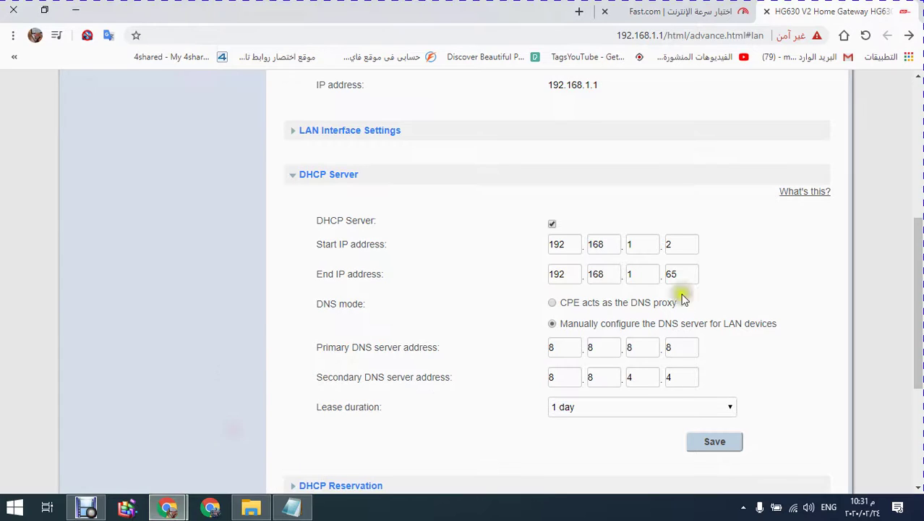